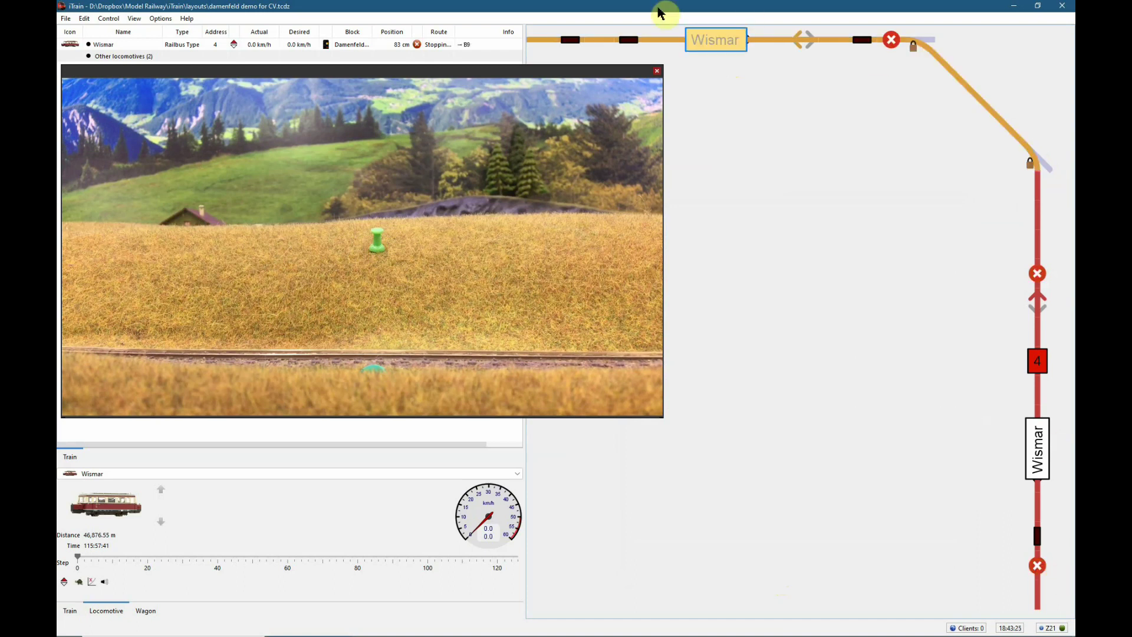
- Set a route for the Wismar railbus with a 50 km/h target speed
{"action": "left_click", "coordinate": [609, 39]}
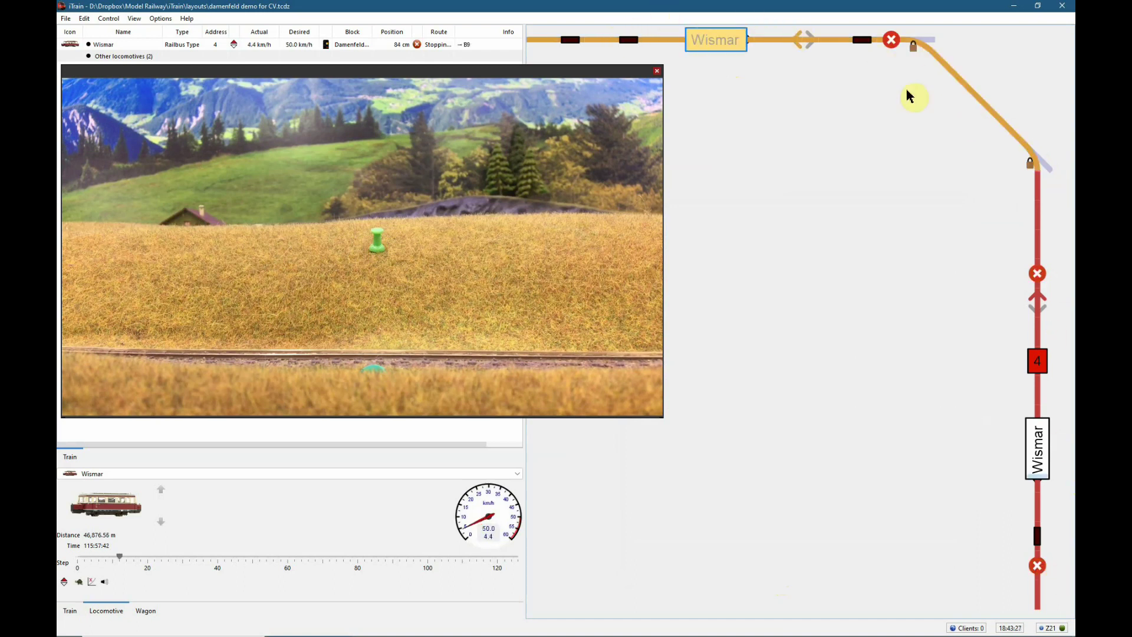
{"action": "left_click", "coordinate": [702, 38]}
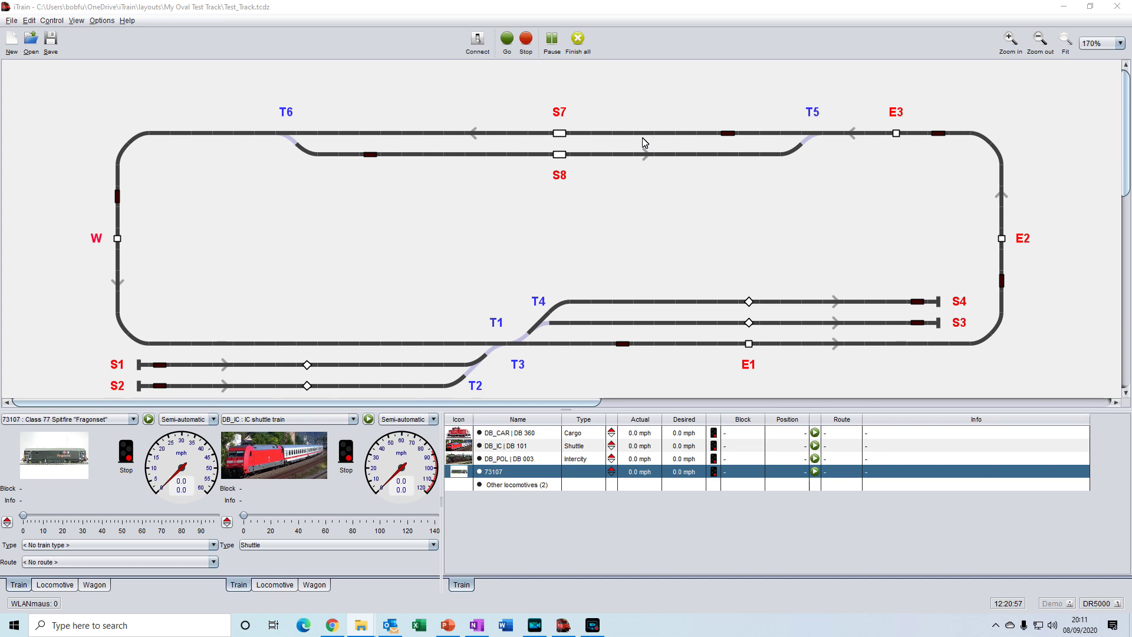
- Create a new train route in the route editor named 'Readtion Delay'
{"action": "left_click", "coordinate": [29, 21]}
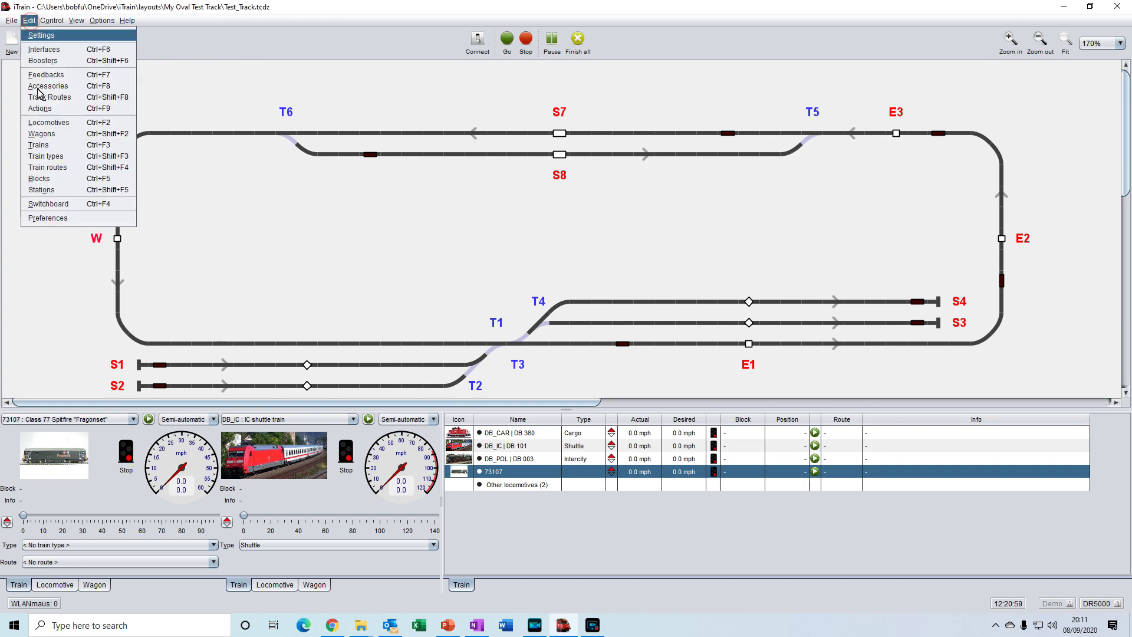
{"action": "left_click", "coordinate": [52, 169]}
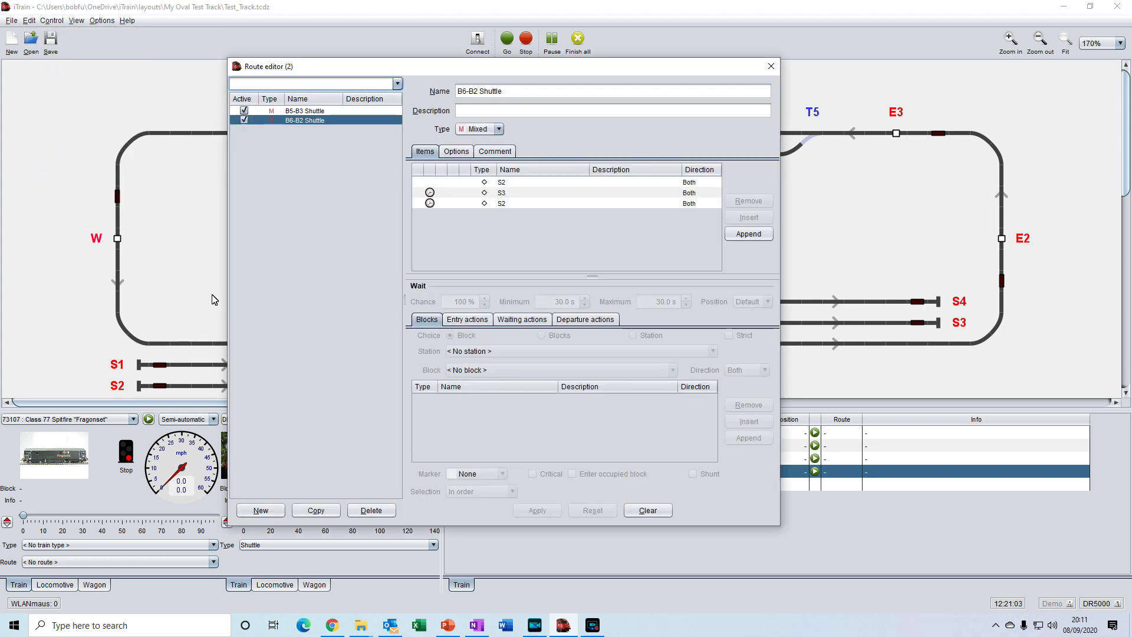
{"action": "left_click", "coordinate": [270, 513]}
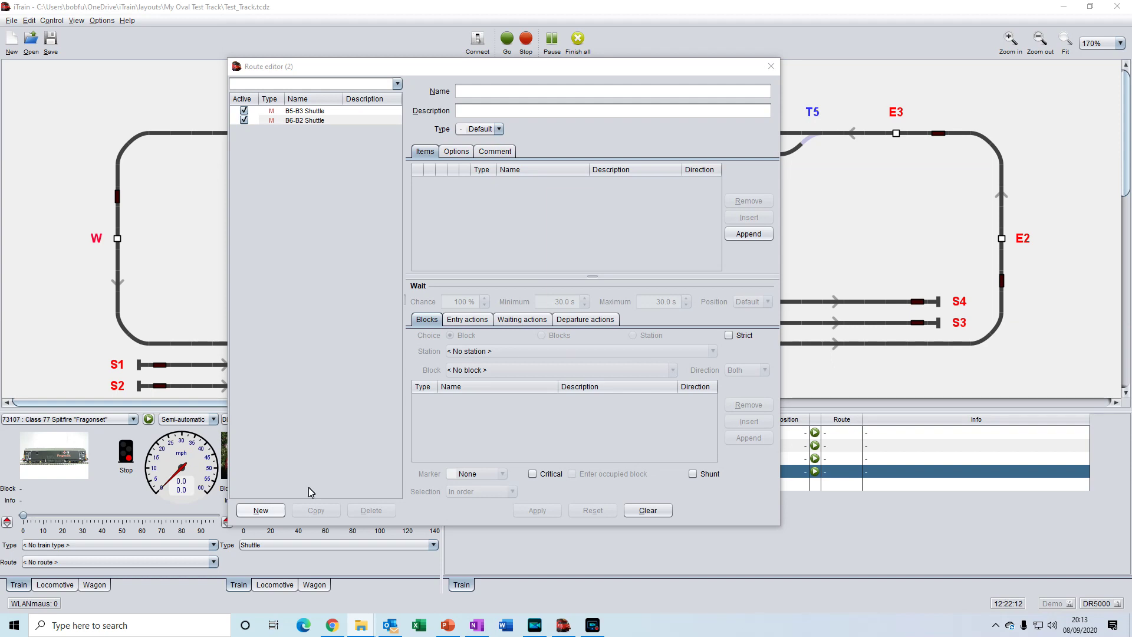
{"action": "left_click", "coordinate": [483, 94]}
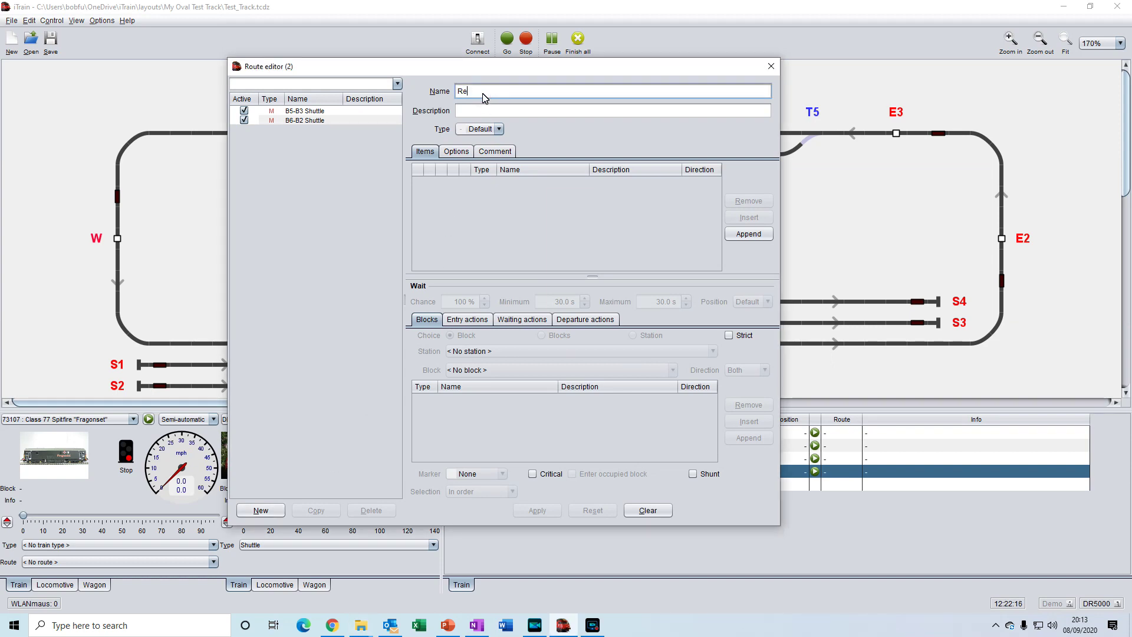
{"action": "type", "text": "Readtion Delay Shuttle"}
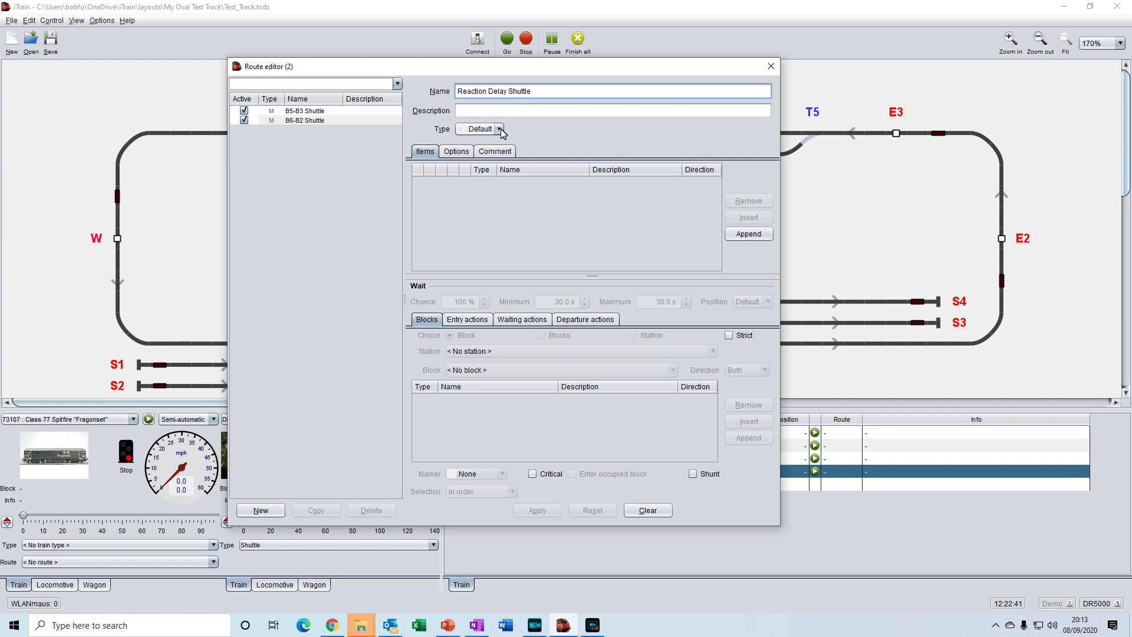
- Append block E1 as the first item of the route
{"action": "left_click", "coordinate": [430, 153]}
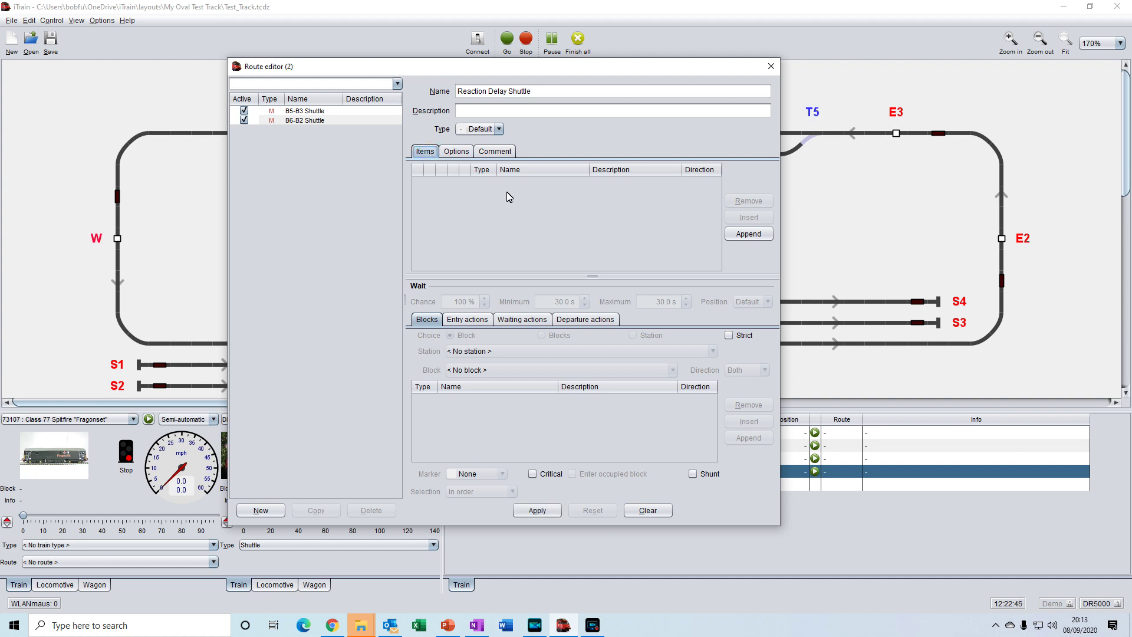
{"action": "left_click", "coordinate": [747, 234]}
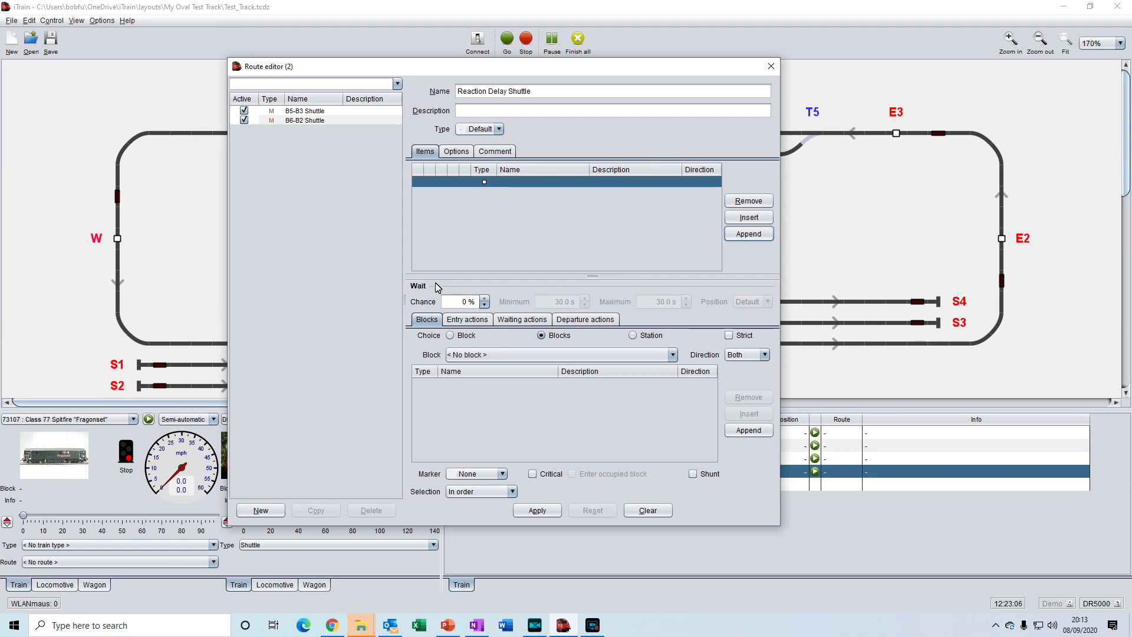
{"action": "left_click", "coordinate": [433, 325]}
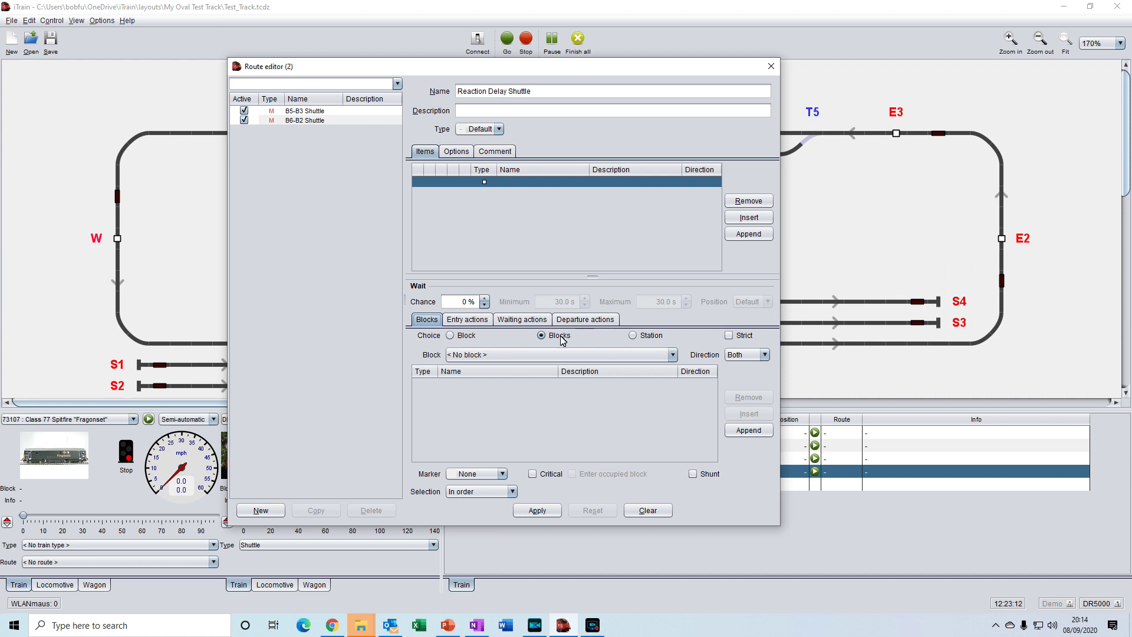
{"action": "left_click", "coordinate": [451, 338]}
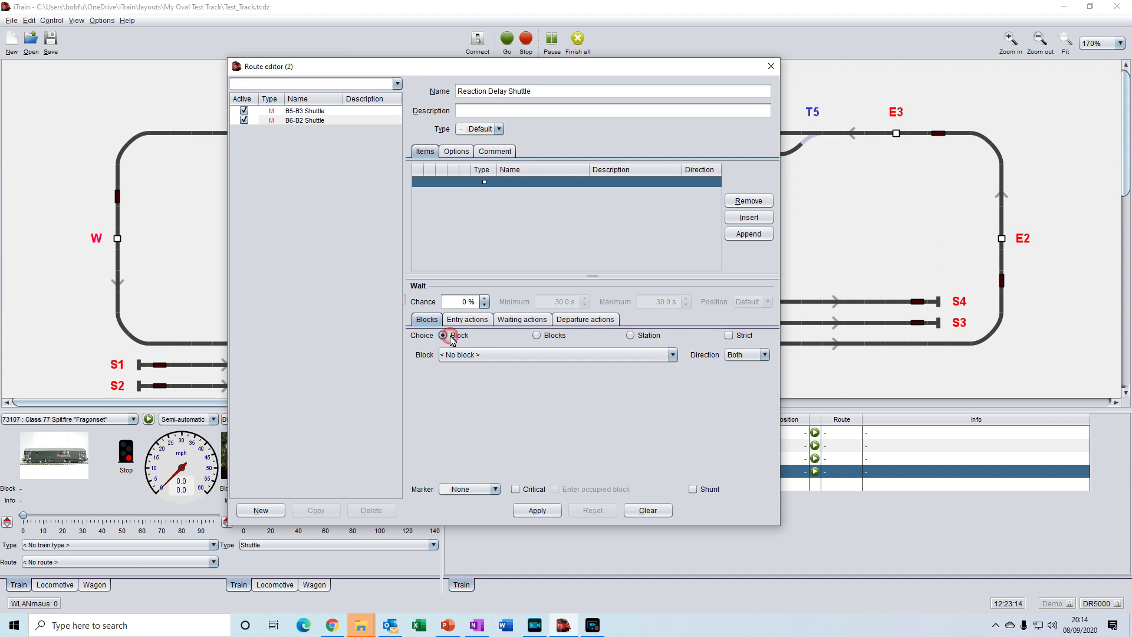
{"action": "left_click", "coordinate": [509, 355]}
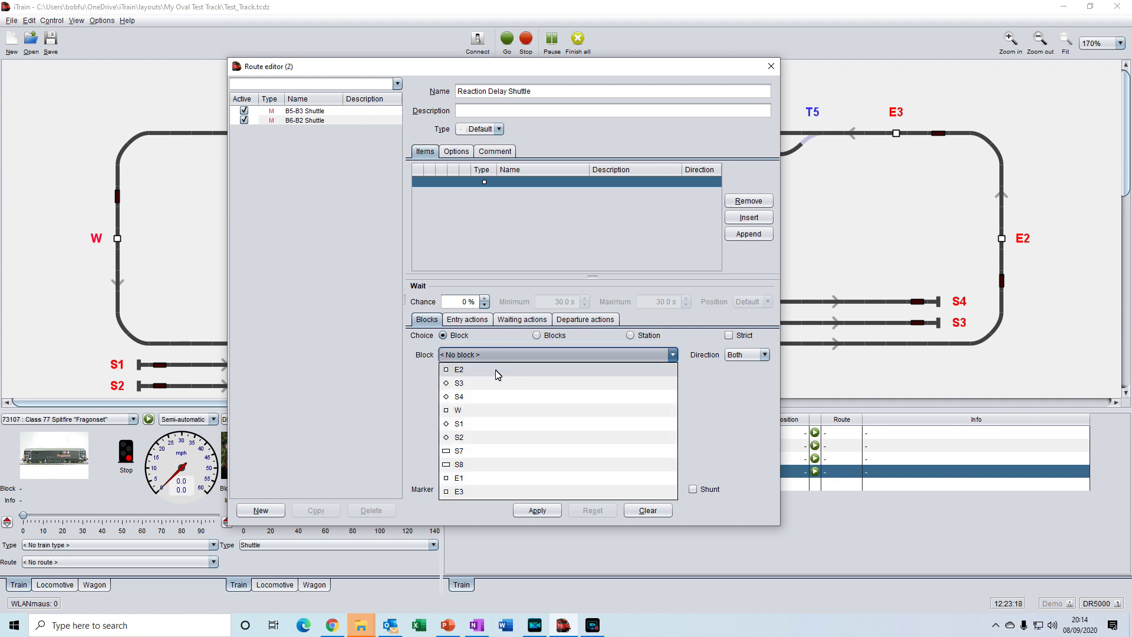
{"action": "left_click", "coordinate": [460, 479]}
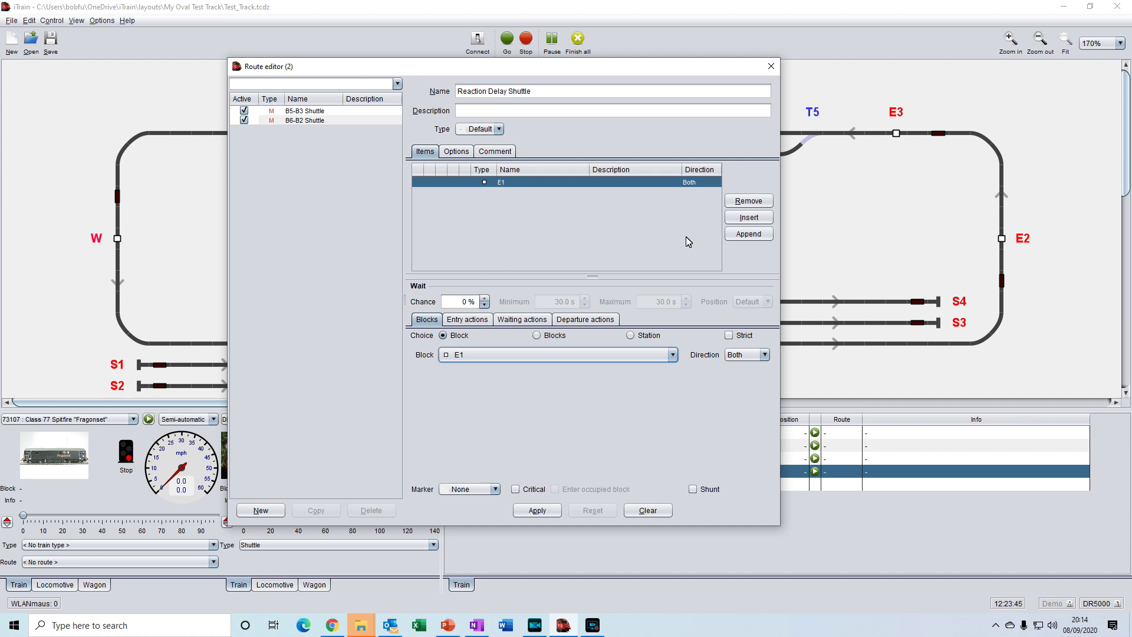
- Append block E2 as the second route item with Strict enabled
{"action": "left_click", "coordinate": [748, 234]}
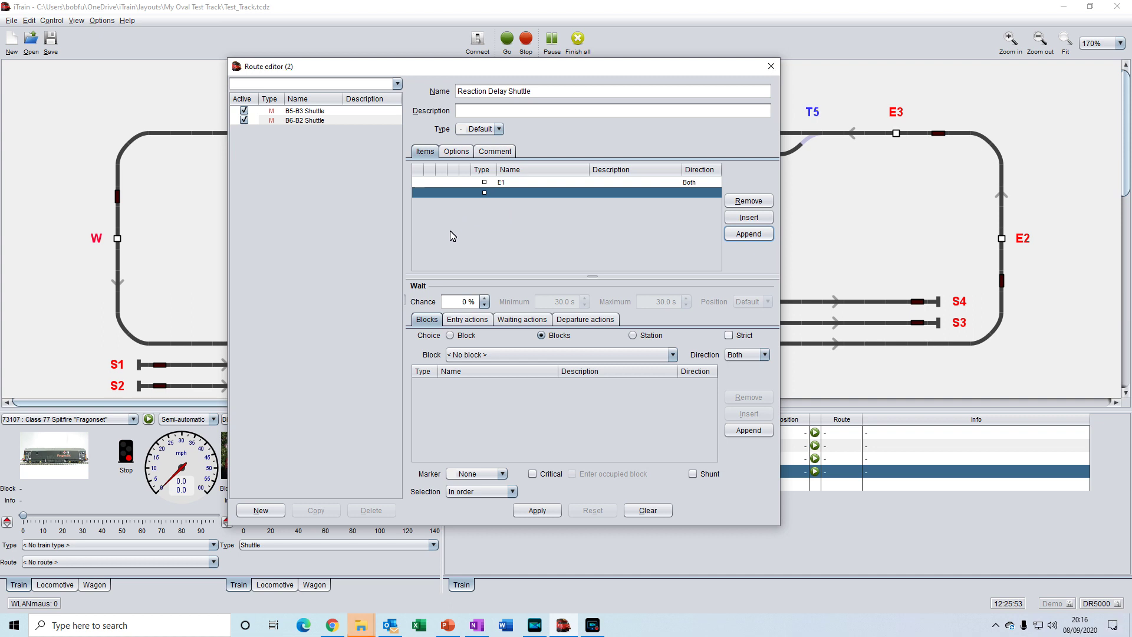
{"action": "left_click", "coordinate": [431, 322]}
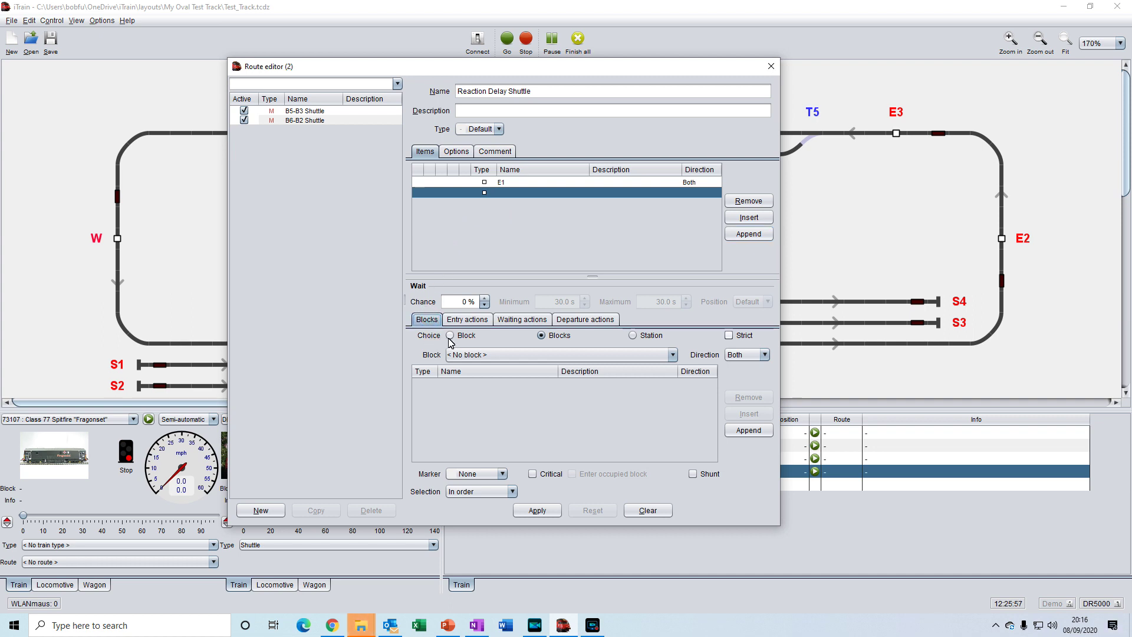
{"action": "left_click", "coordinate": [451, 336]}
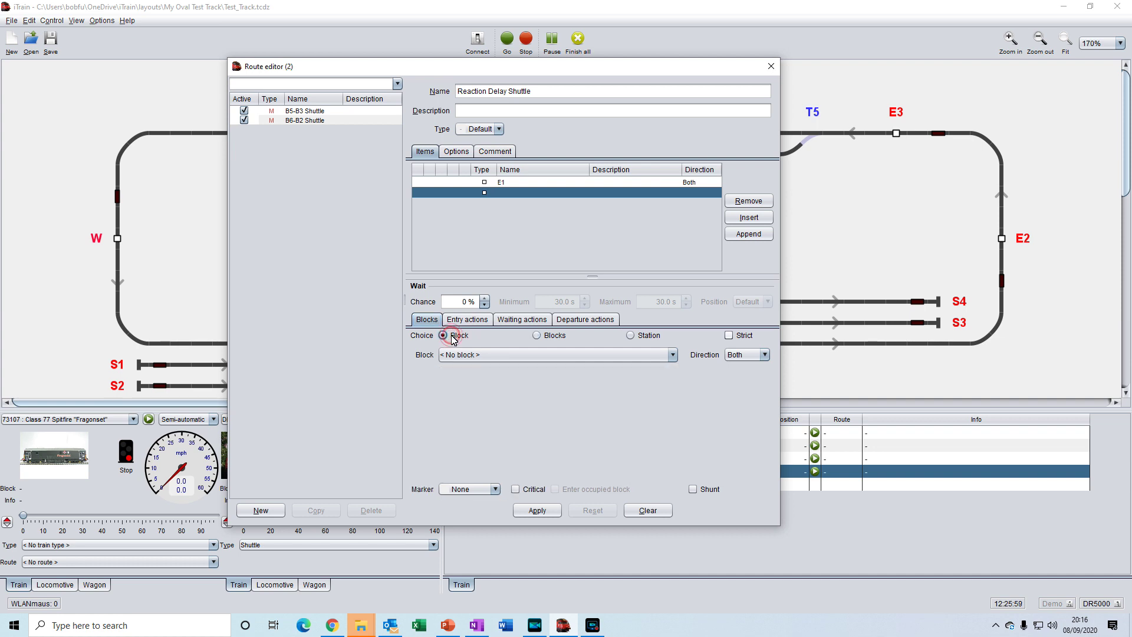
{"action": "left_click", "coordinate": [543, 356]}
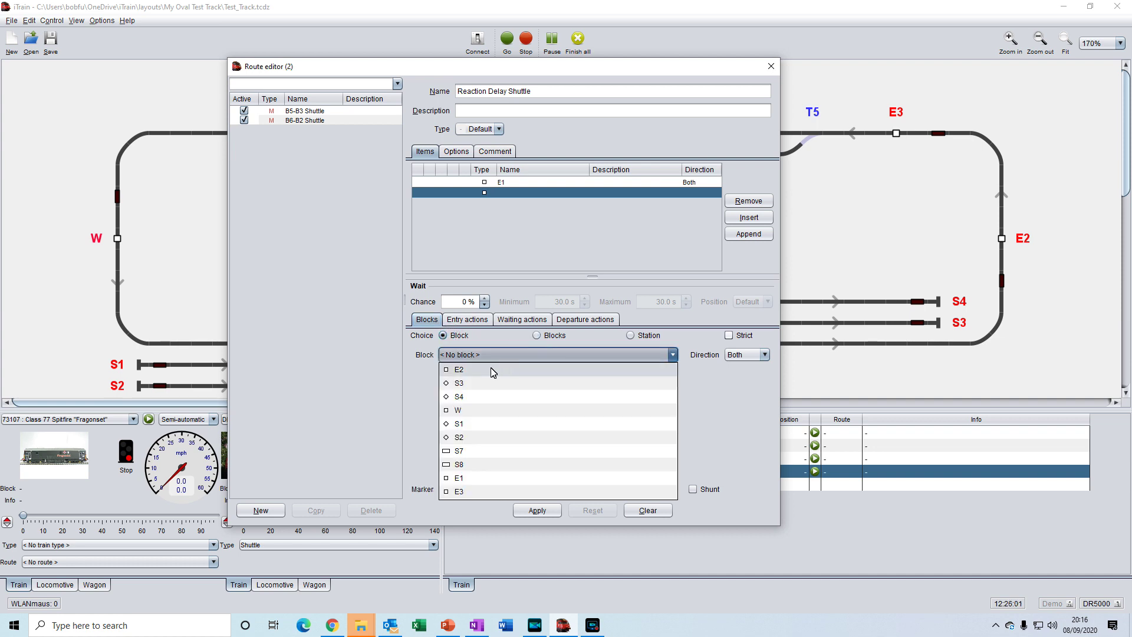
{"action": "left_click", "coordinate": [472, 371]}
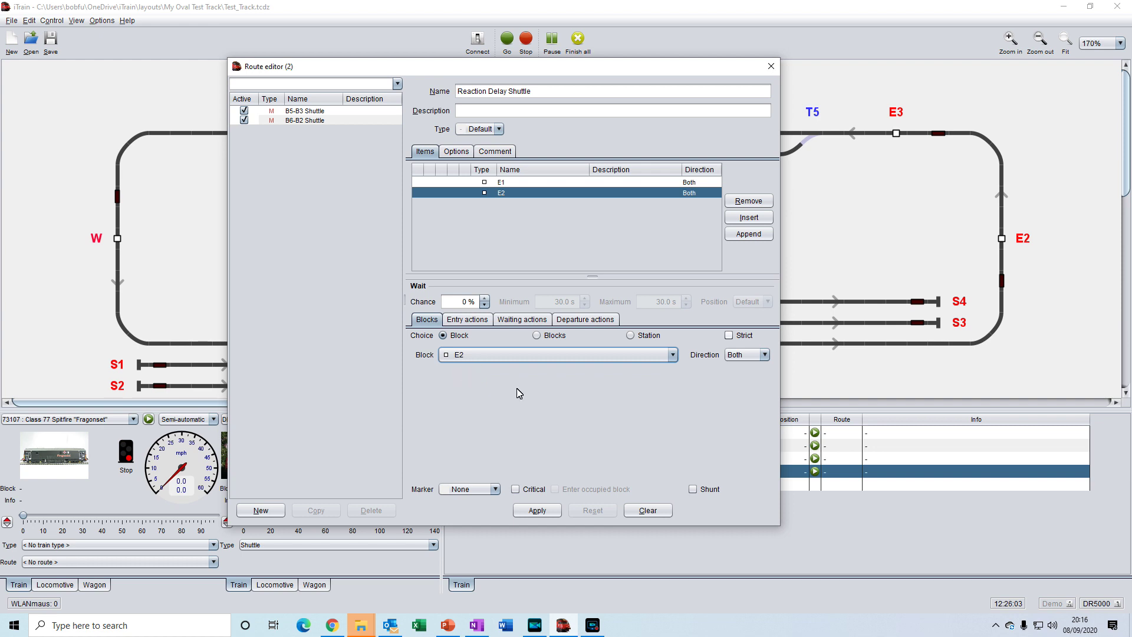
{"action": "left_click", "coordinate": [730, 337]}
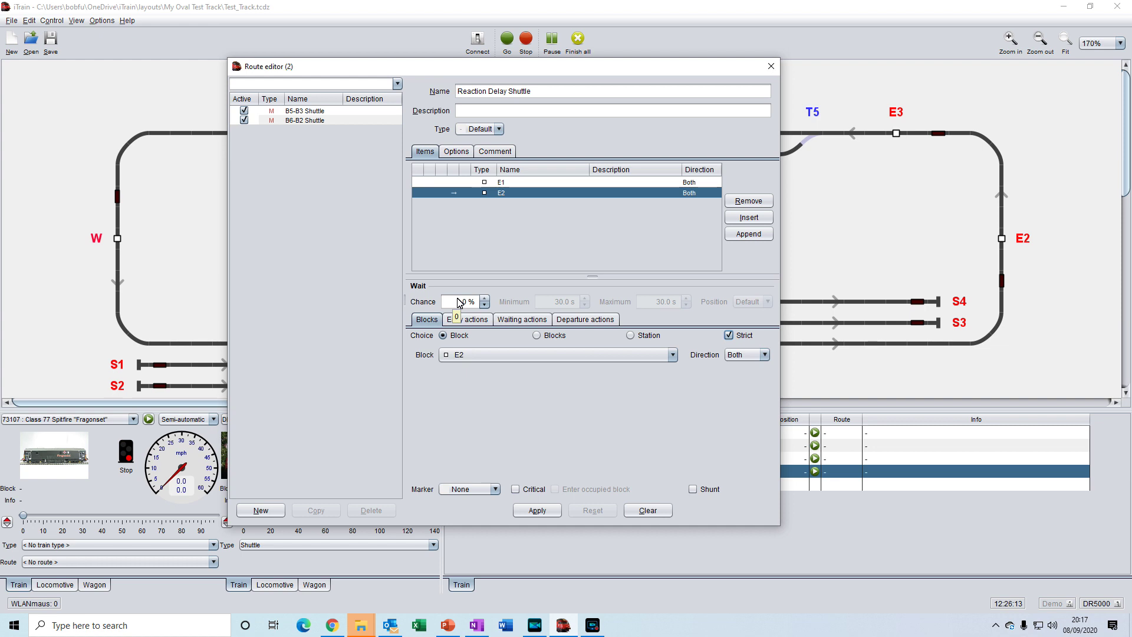
- Append block E3 as the route's third item
{"action": "left_click", "coordinate": [748, 234]}
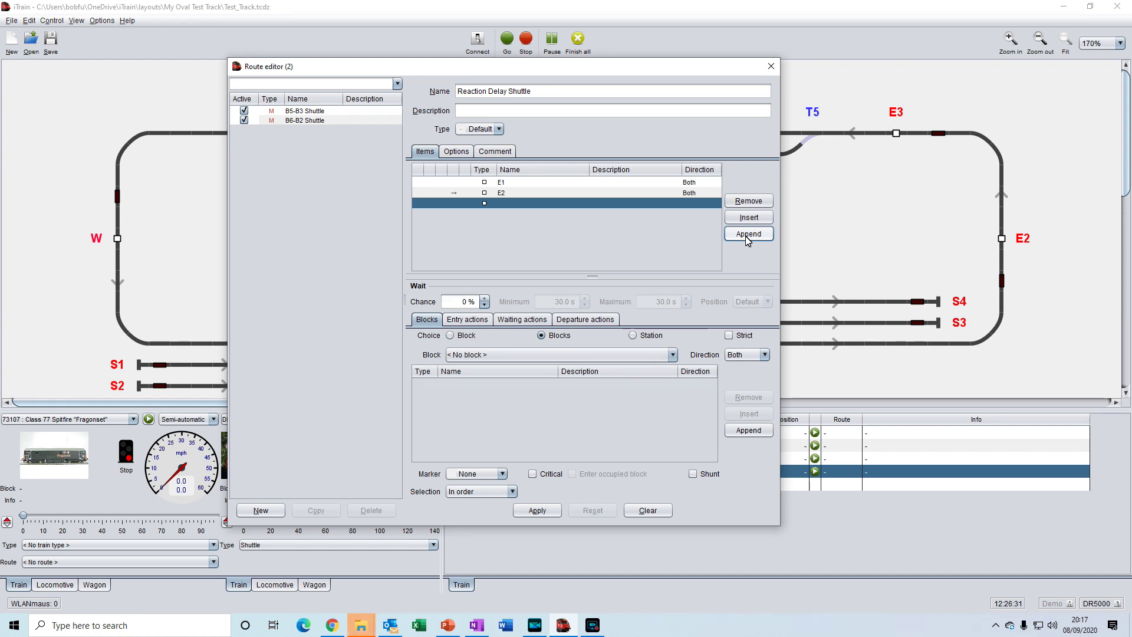
{"action": "left_click", "coordinate": [451, 336]}
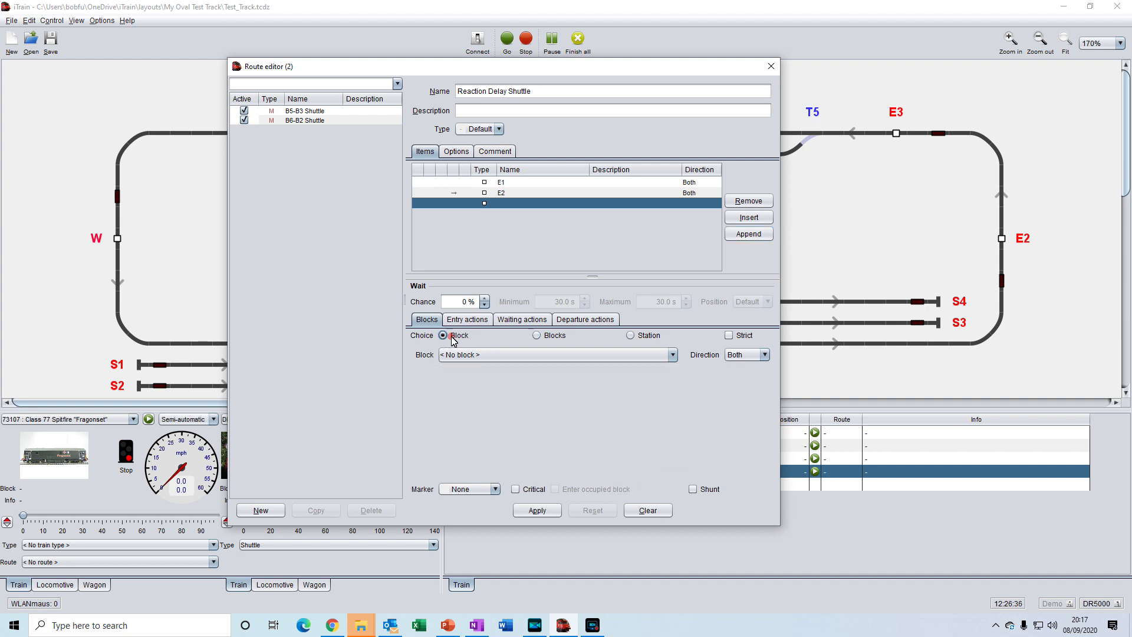
{"action": "left_click", "coordinate": [518, 356]}
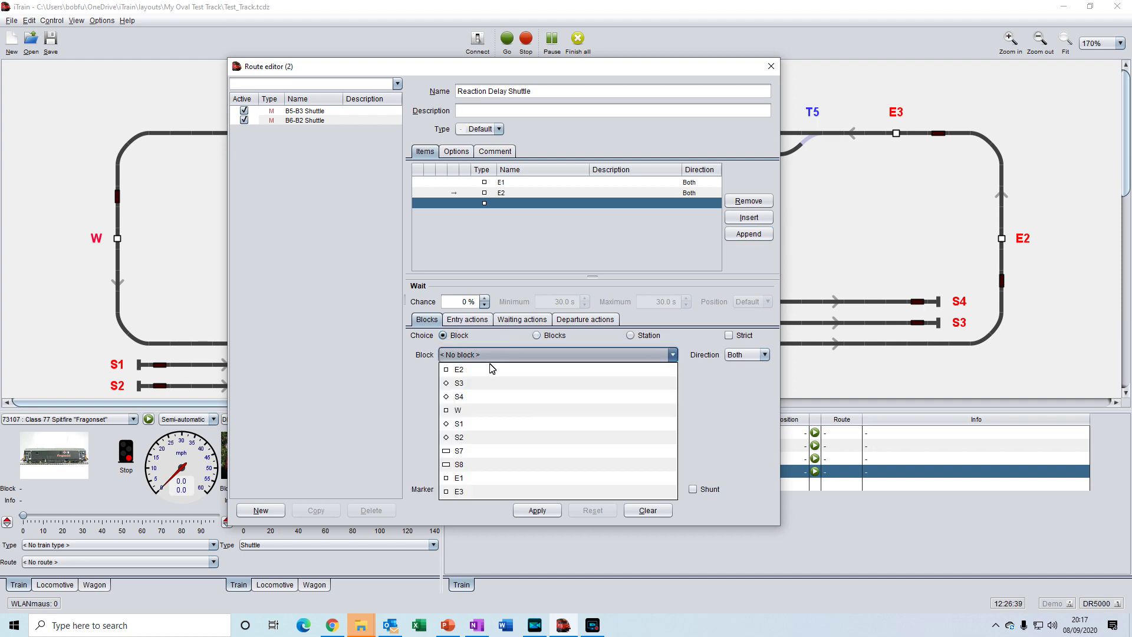
{"action": "left_click", "coordinate": [461, 493]}
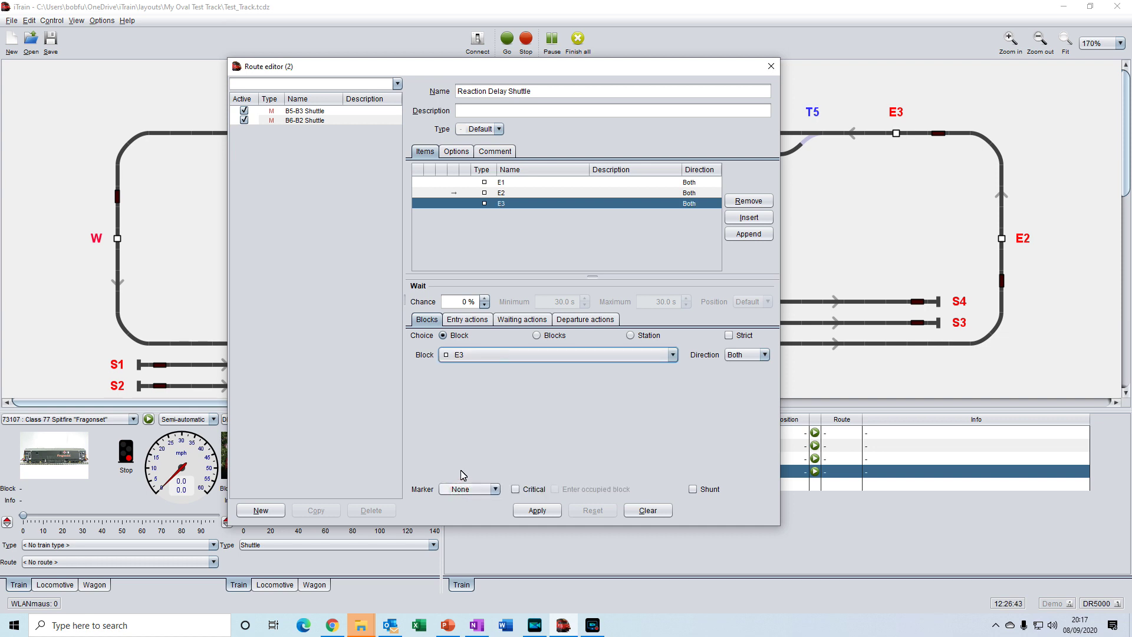
- Give E3 a 100% wait chance with 1 s minimum and maximum wait
{"action": "left_click", "coordinate": [457, 302]}
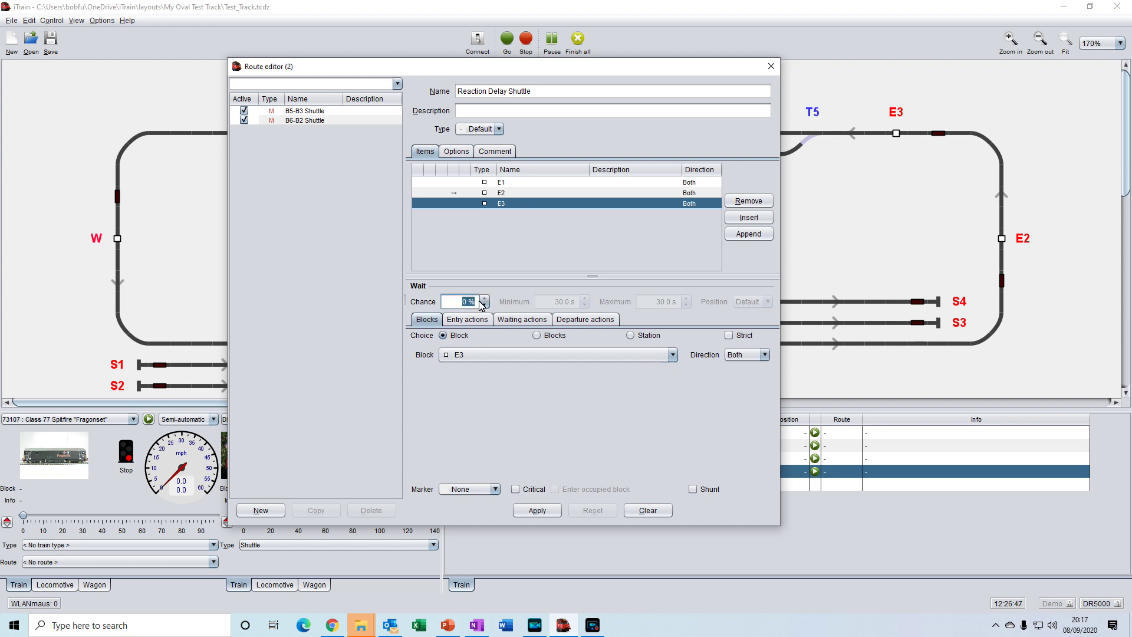
{"action": "type", "text": "100"}
{"action": "key", "text": "Return"}
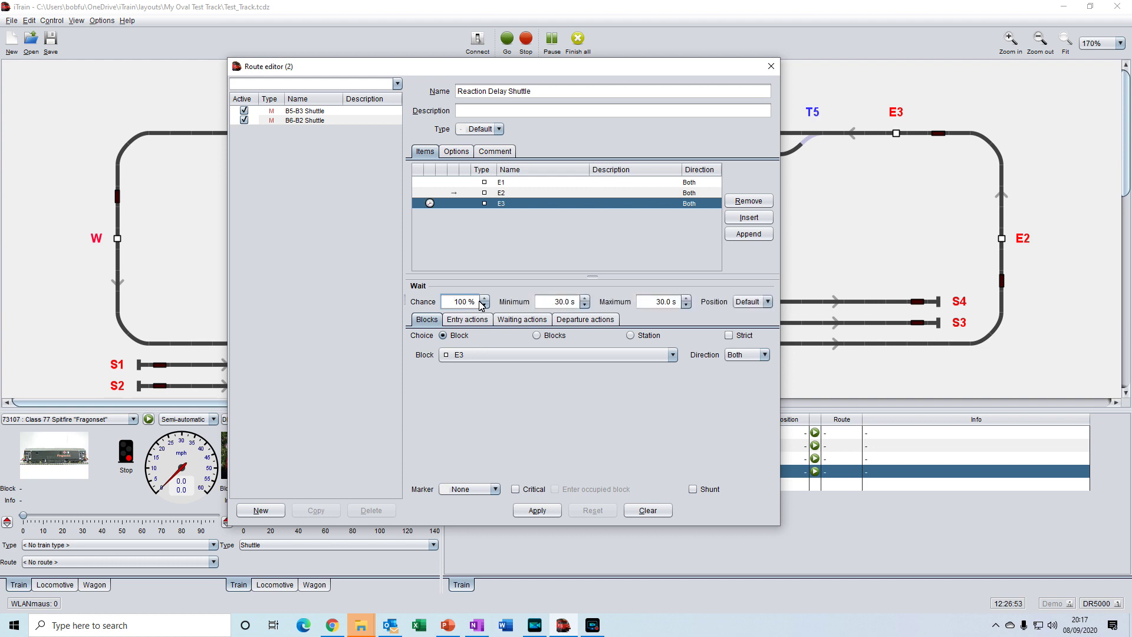
{"action": "left_click_drag", "start_coordinate": [551, 304], "coordinate": [586, 308]}
{"action": "type", "text": "1"}
{"action": "left_click_drag", "start_coordinate": [652, 304], "coordinate": [687, 305]}
{"action": "type", "text": "1"}
- Append block E2 as the fourth route item and mark it Strict
{"action": "left_click", "coordinate": [750, 235]}
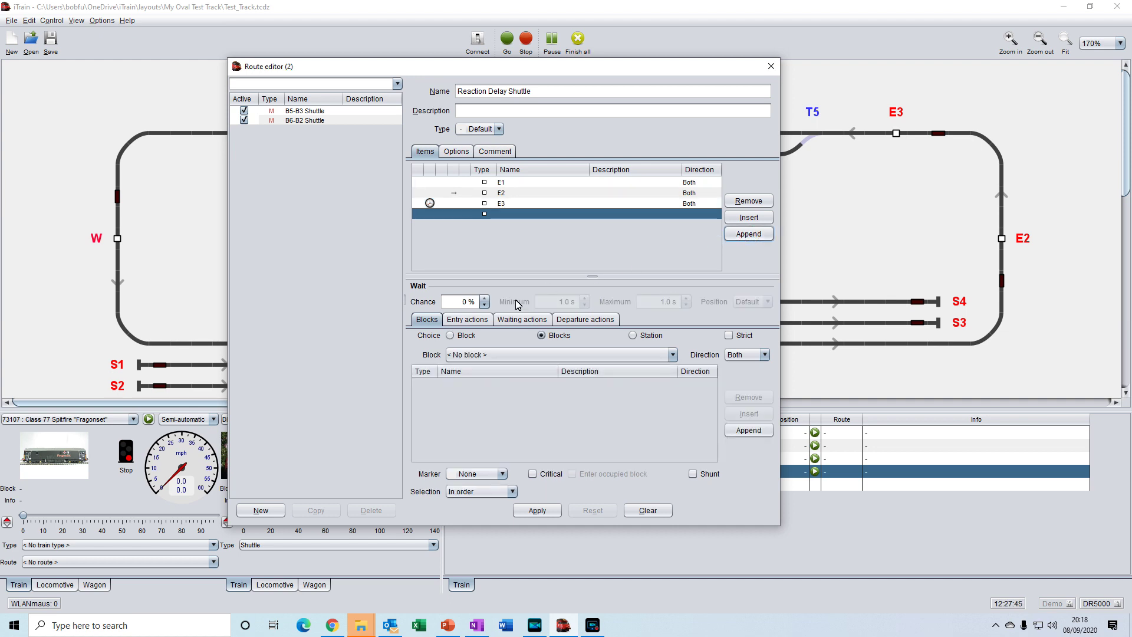
{"action": "left_click", "coordinate": [451, 337]}
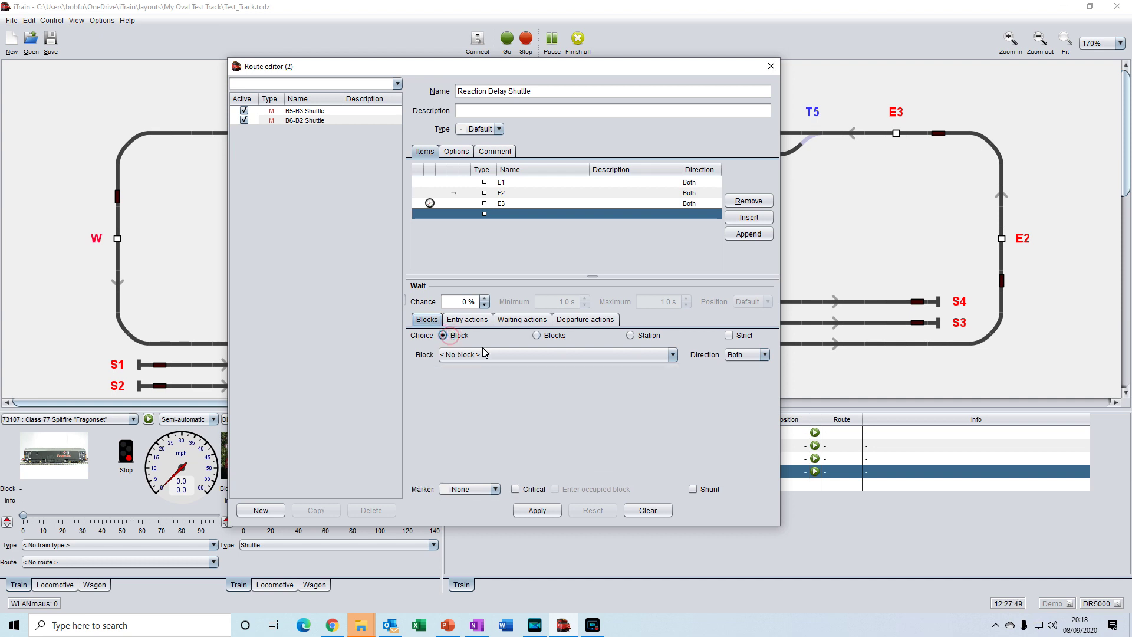
{"action": "left_click", "coordinate": [540, 356]}
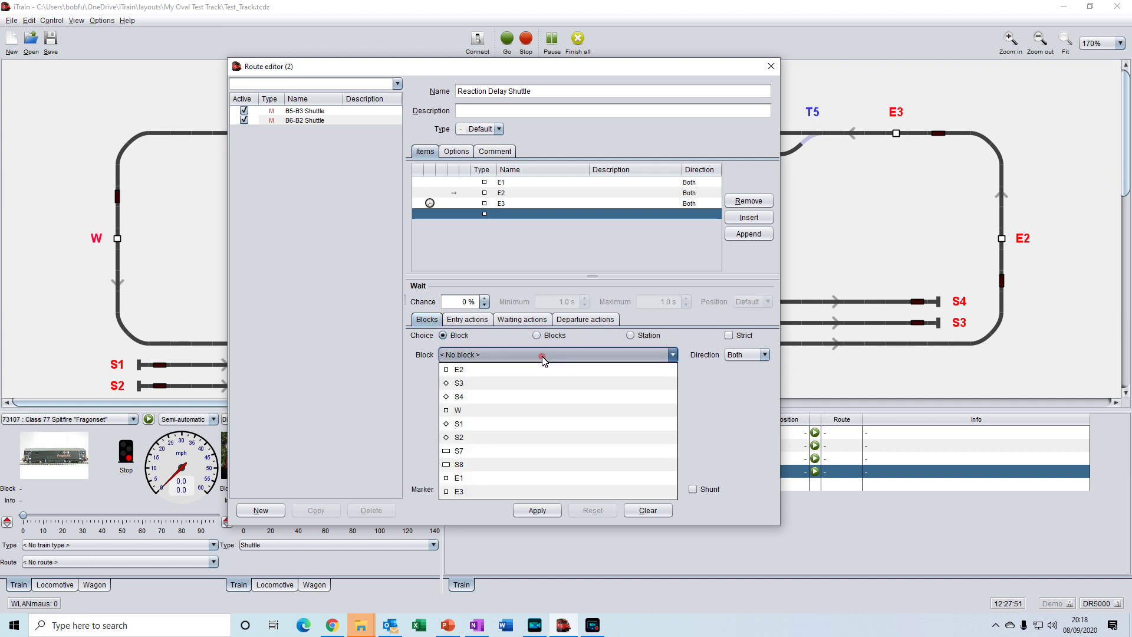
{"action": "left_click", "coordinate": [461, 369]}
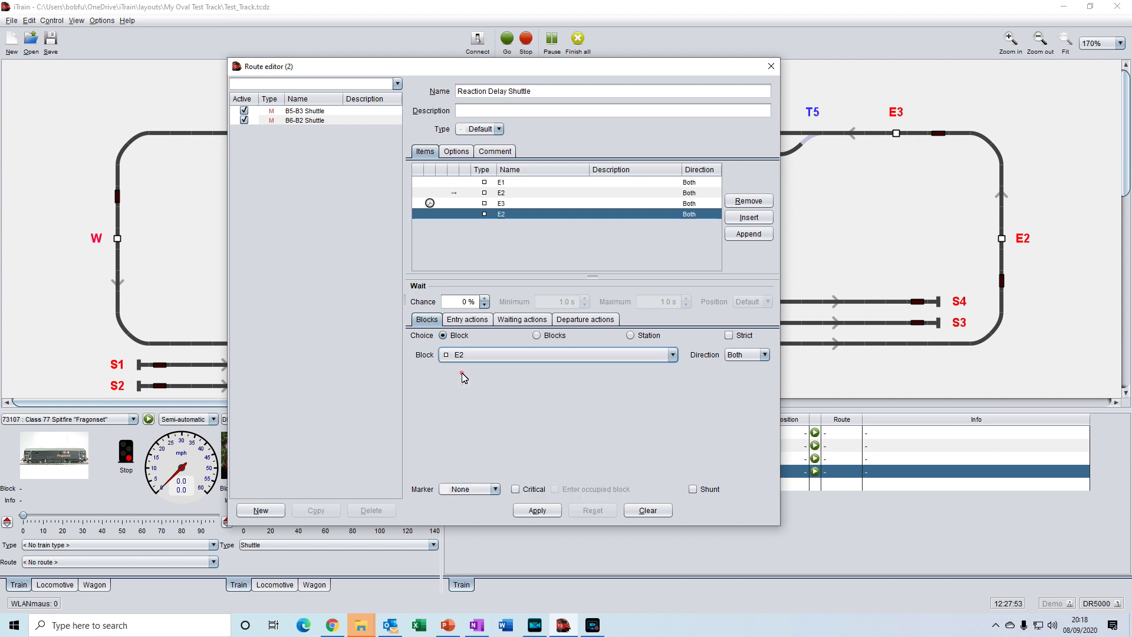
{"action": "left_click", "coordinate": [729, 335]}
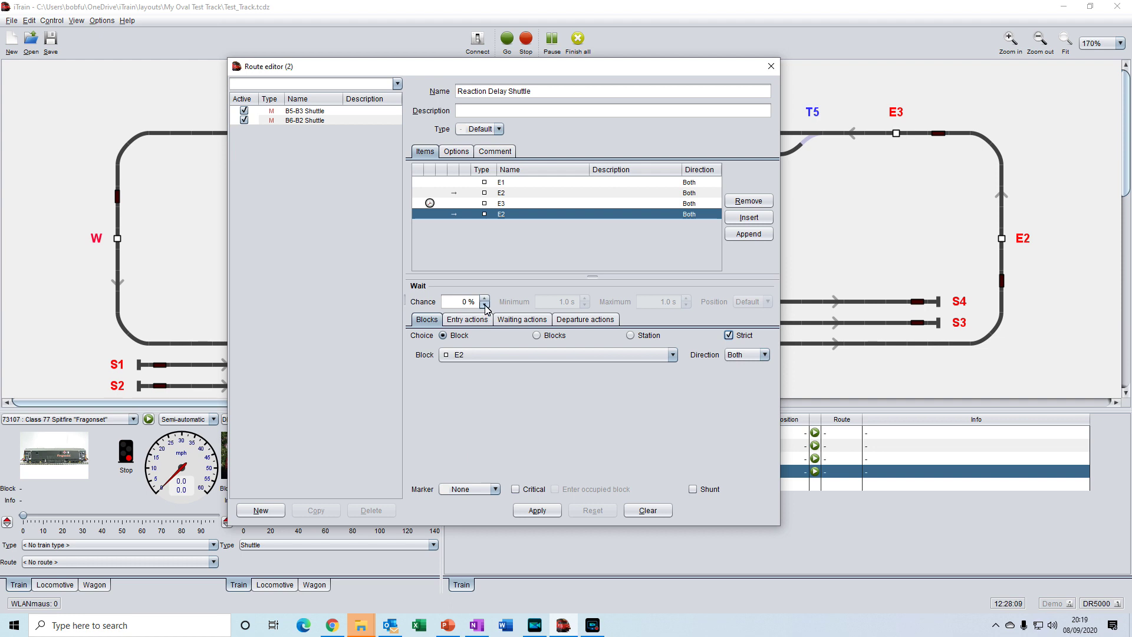
- Append block E1 as the fifth route item with a 100% wait chance
{"action": "left_click", "coordinate": [758, 239]}
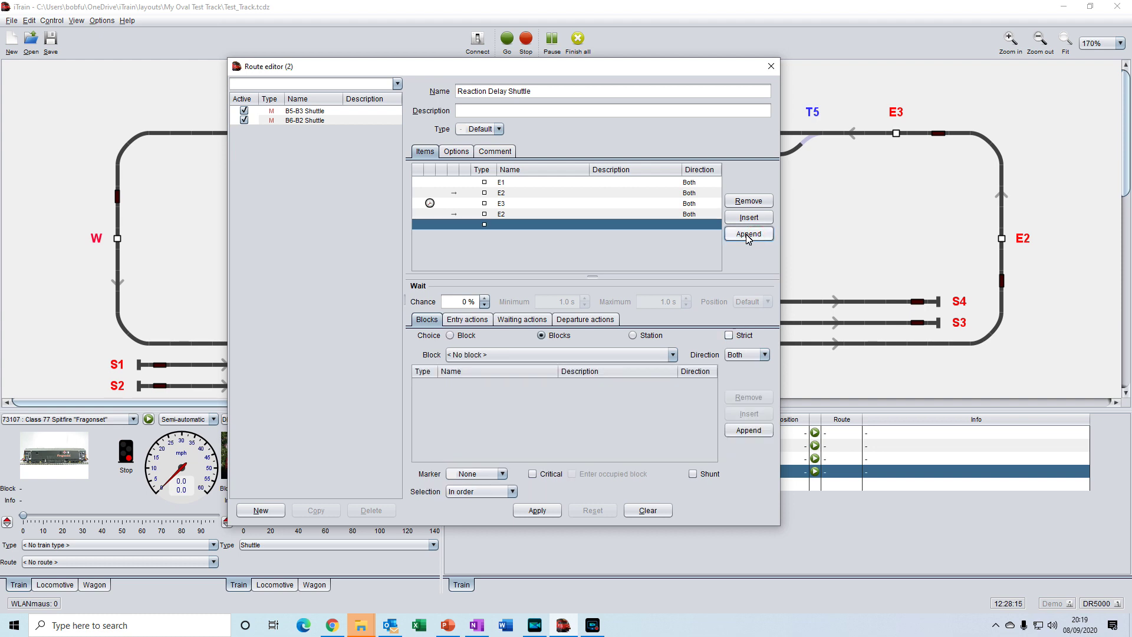
{"action": "left_click", "coordinate": [430, 320]}
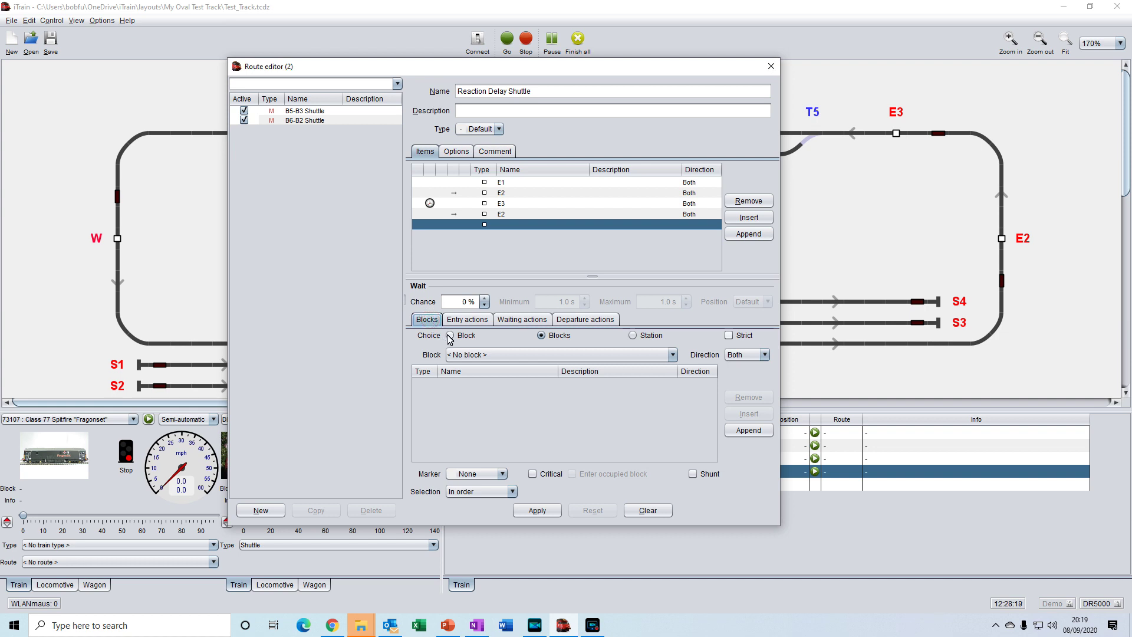
{"action": "left_click", "coordinate": [450, 336]}
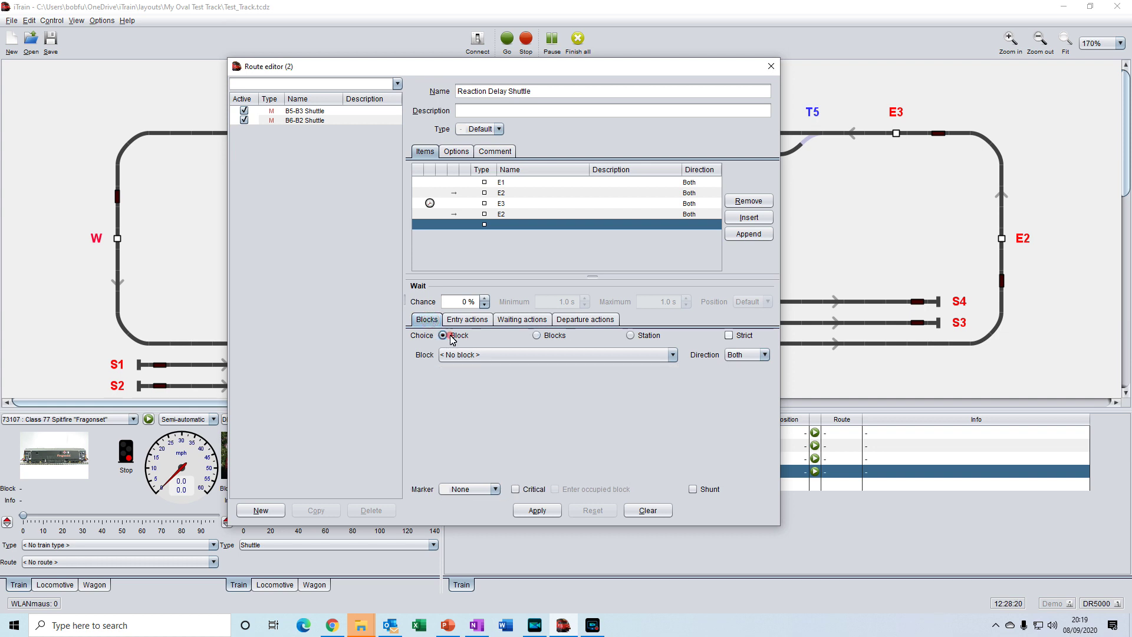
{"action": "left_click", "coordinate": [518, 356]}
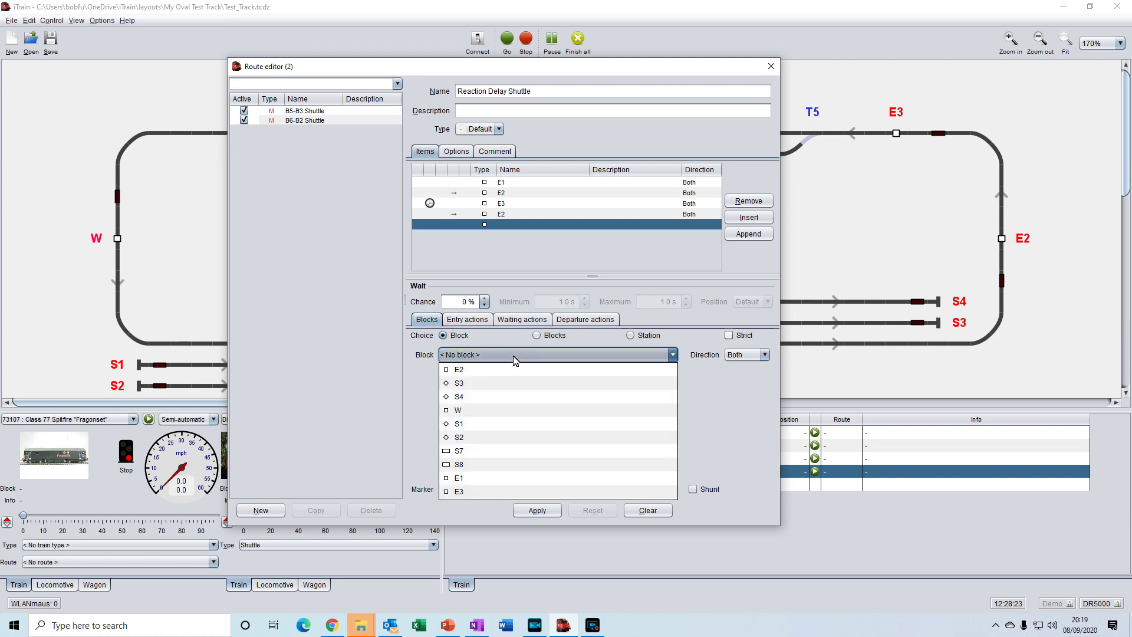
{"action": "left_click", "coordinate": [477, 478]}
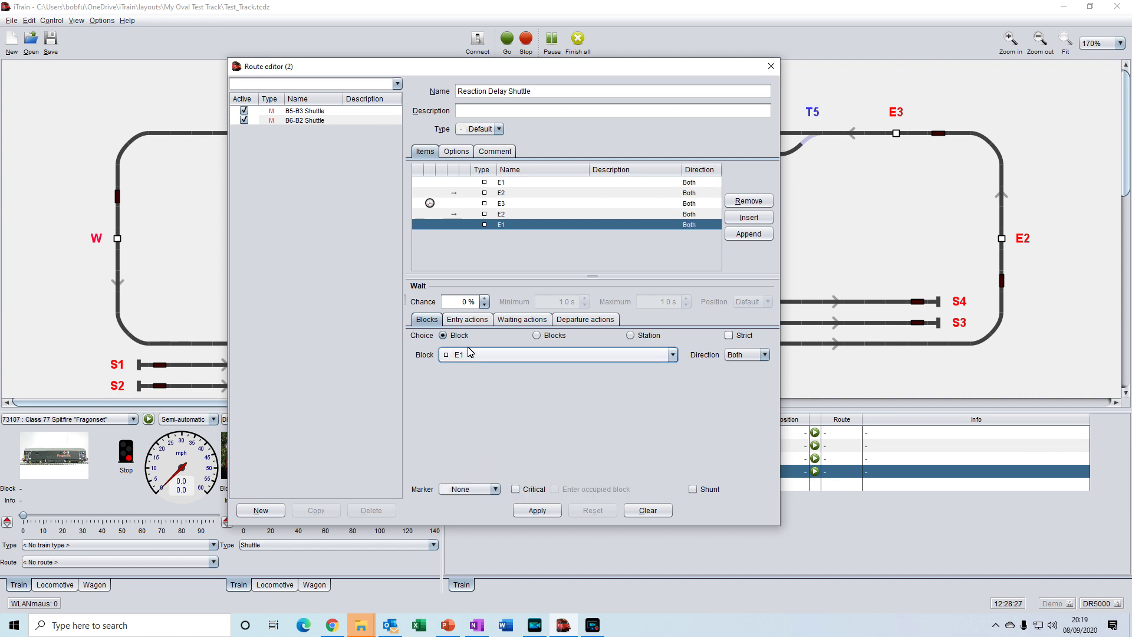
{"action": "left_click", "coordinate": [459, 303]}
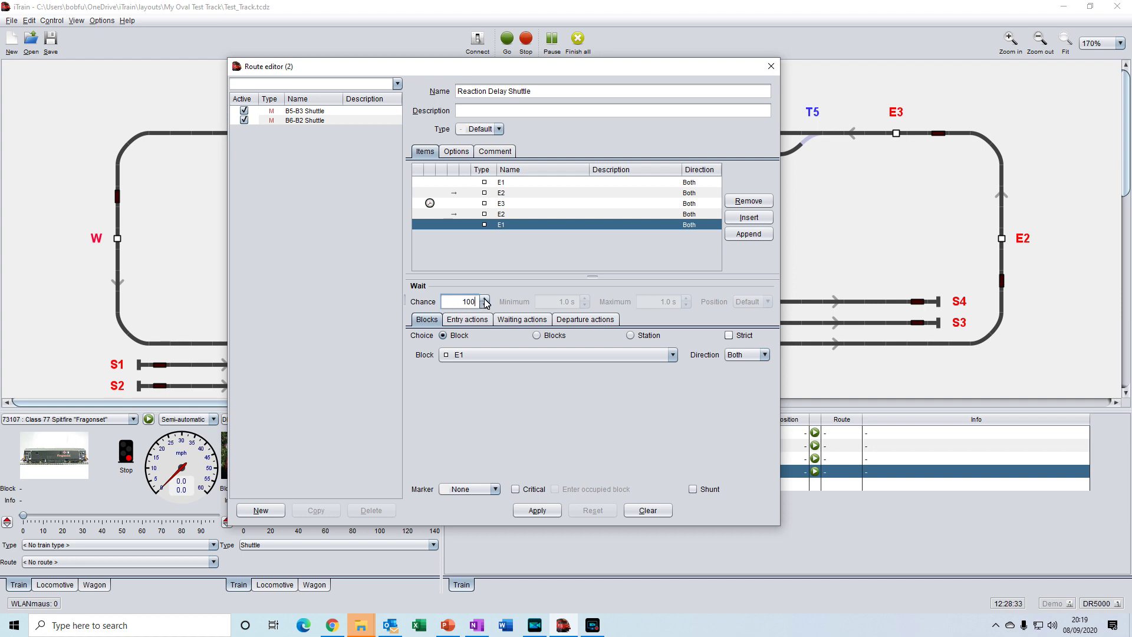
{"action": "key", "text": "Return"}
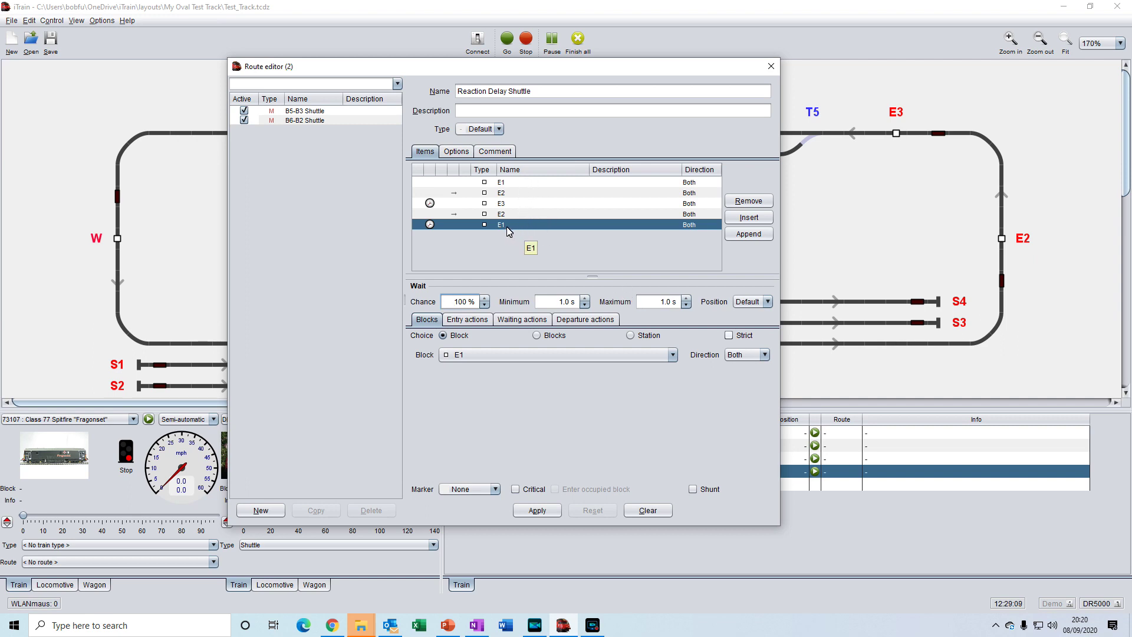
- Set the route's Direction change option to Allowed, then go back to the item list
{"action": "left_click", "coordinate": [458, 153]}
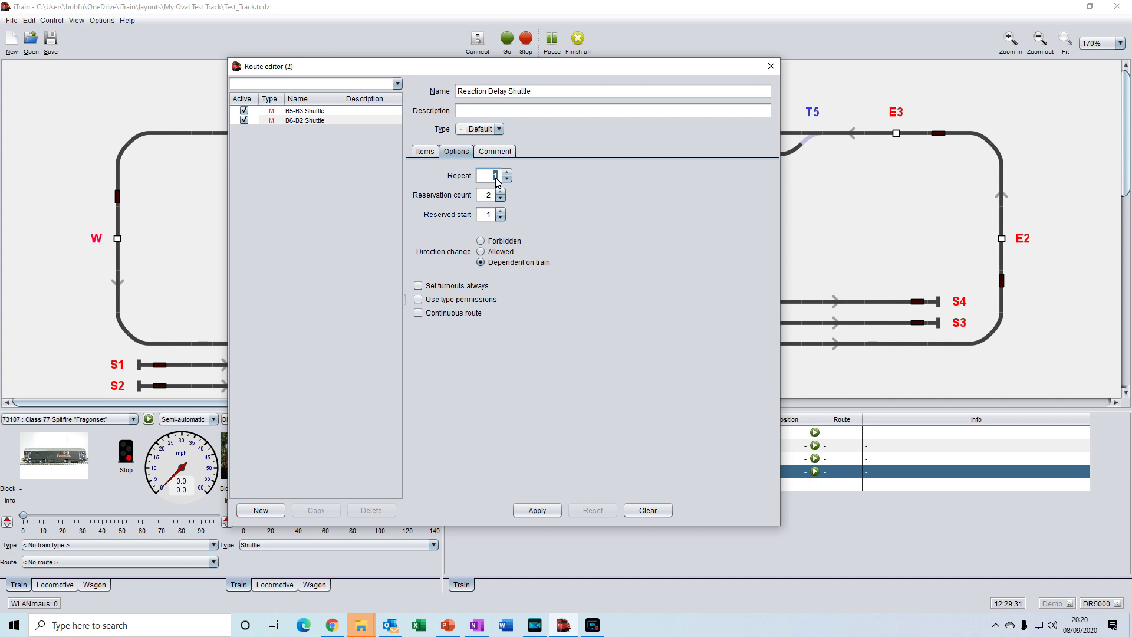
{"action": "left_click", "coordinate": [481, 252]}
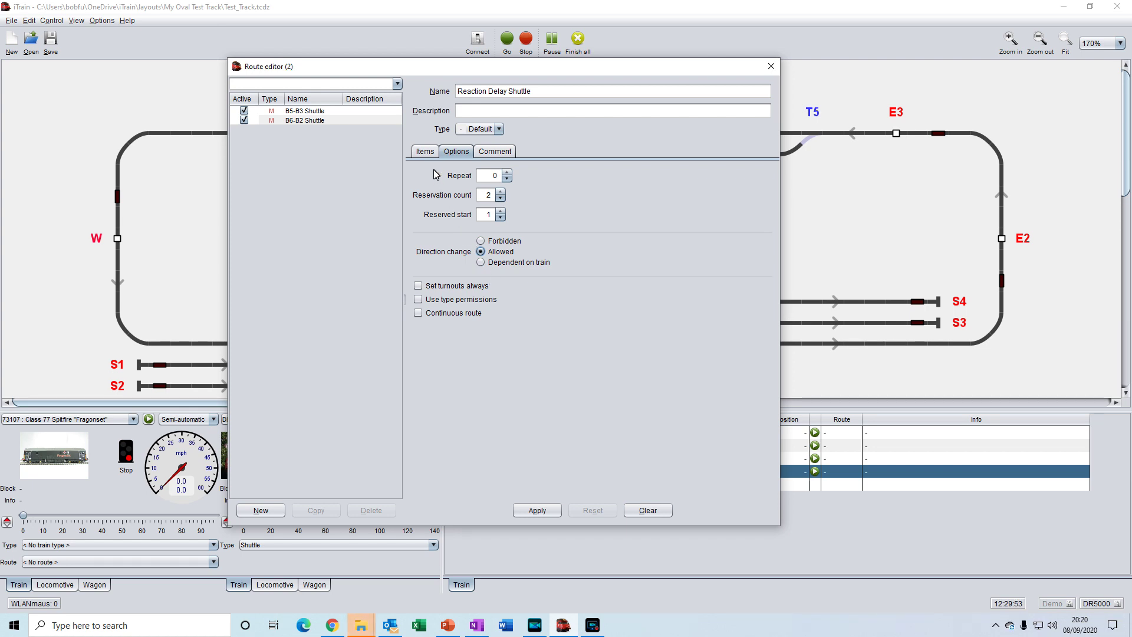
{"action": "left_click", "coordinate": [427, 152]}
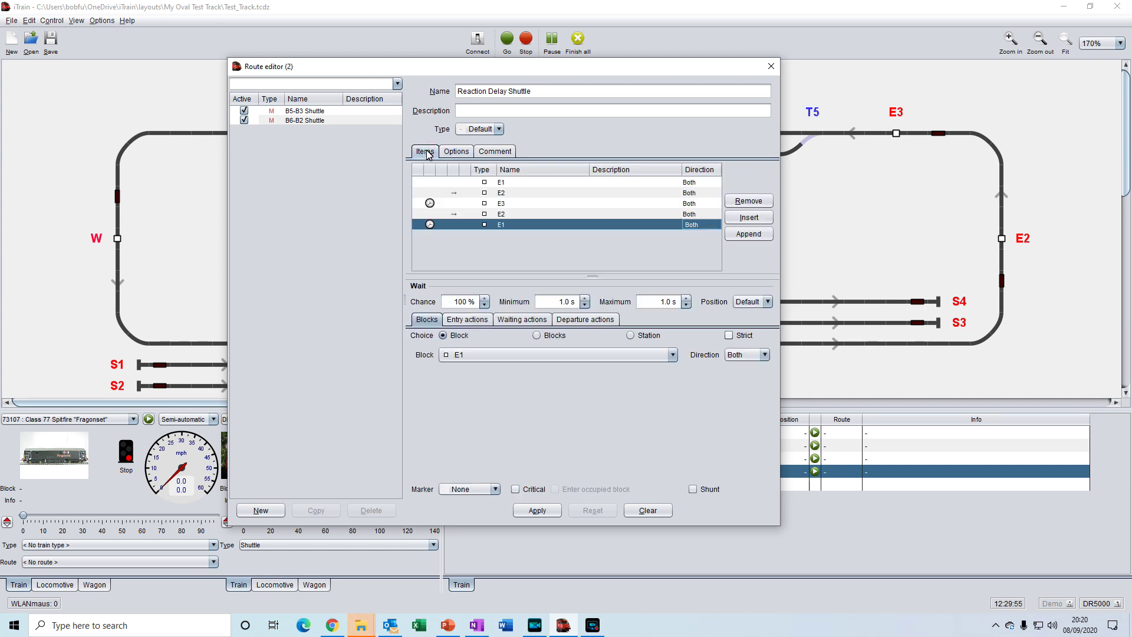
- Review the settings of the first E1, E3, second E2 and final E1 items
{"action": "left_click", "coordinate": [471, 182]}
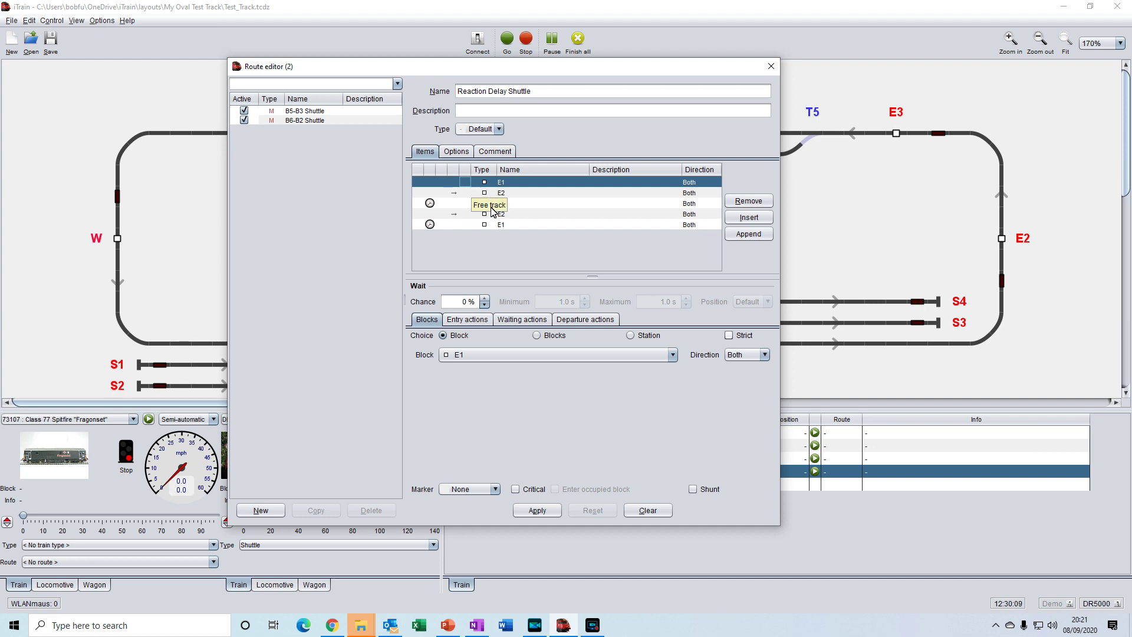
{"action": "left_click", "coordinate": [513, 204]}
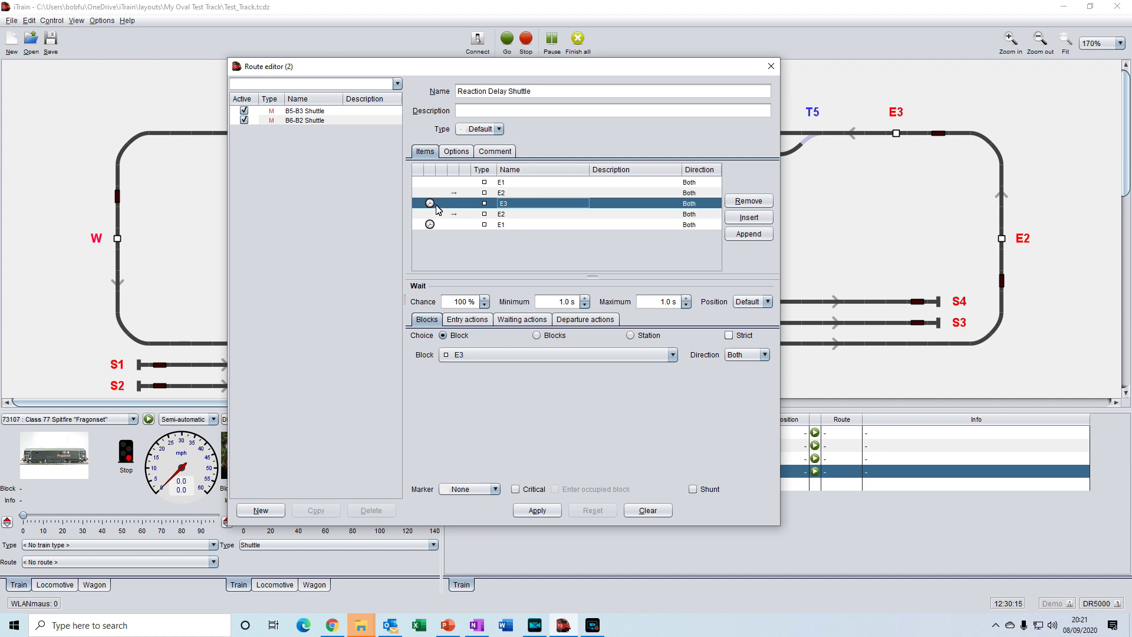
{"action": "left_click", "coordinate": [472, 216]}
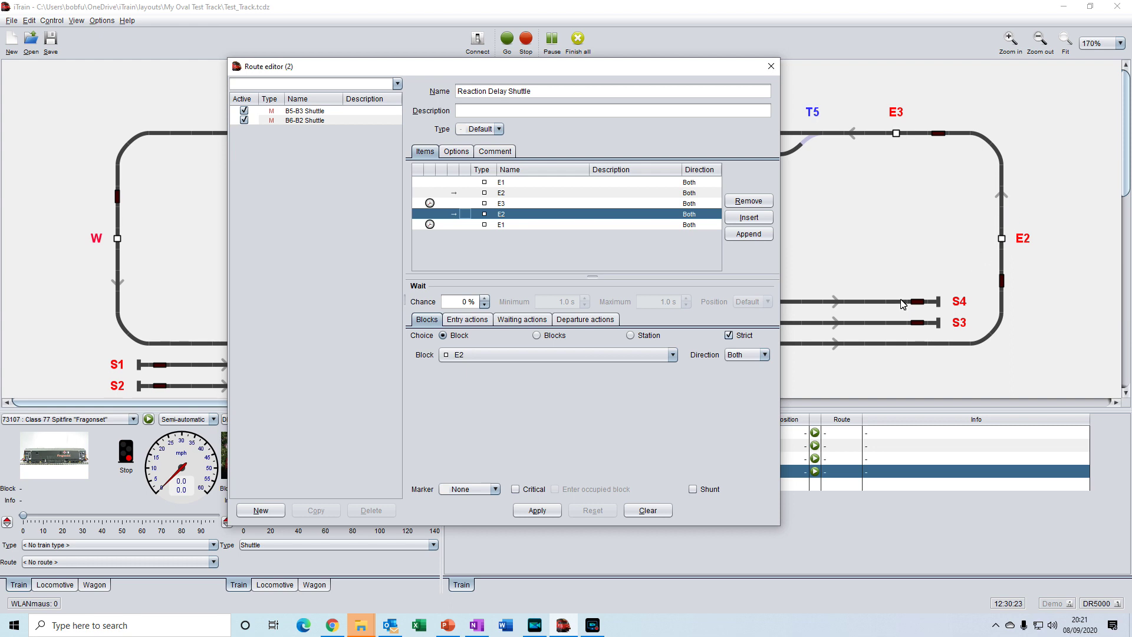
{"action": "left_click", "coordinate": [502, 225]}
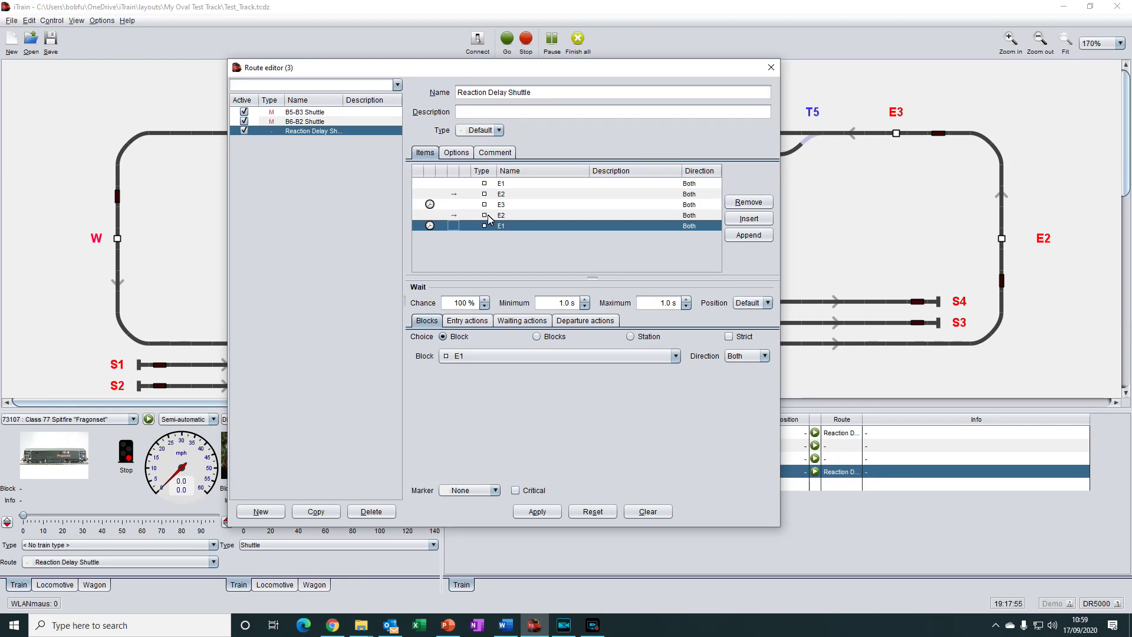
- Recheck the E3, E2 and final E1 items, then apply the route and close the editor
{"action": "left_click", "coordinate": [446, 205]}
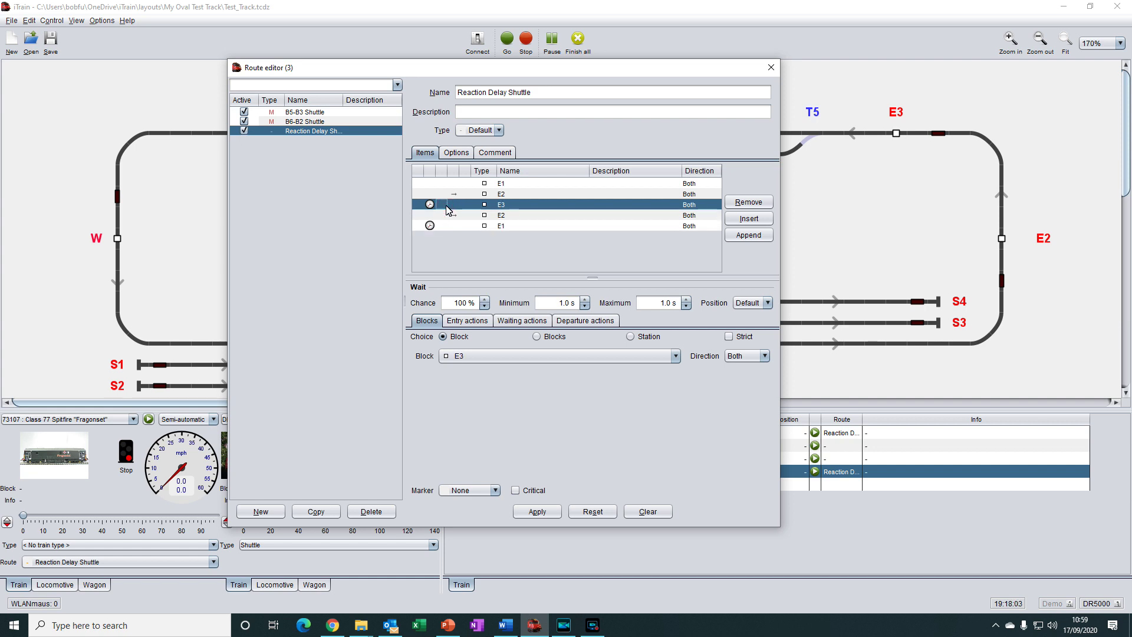
{"action": "left_click", "coordinate": [454, 215]}
{"action": "left_click", "coordinate": [465, 226]}
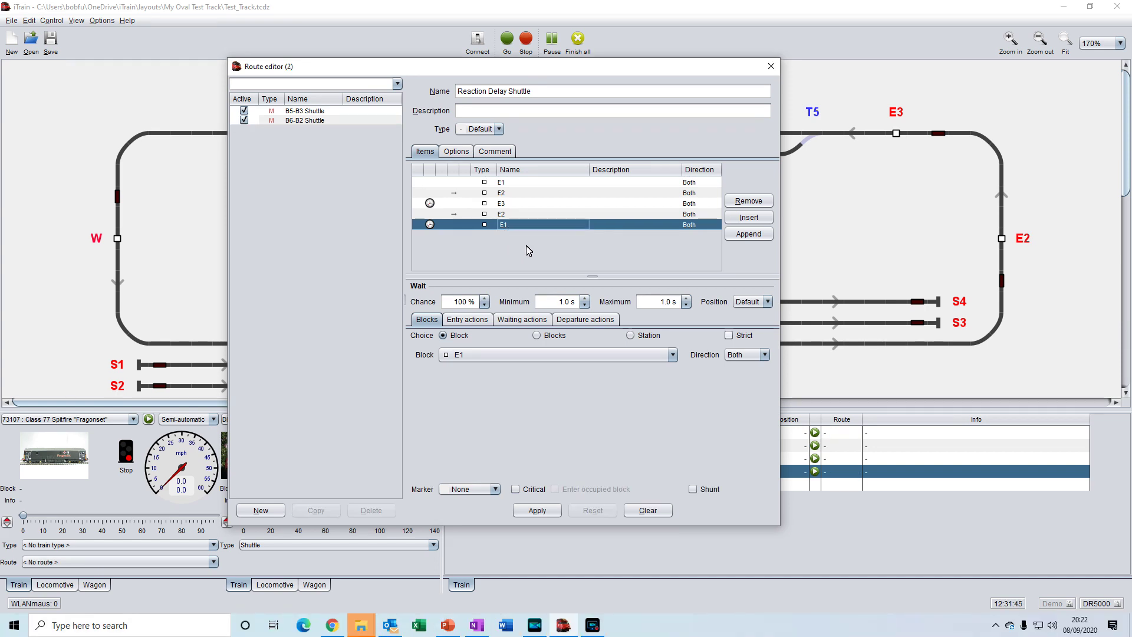
{"action": "left_click", "coordinate": [538, 511]}
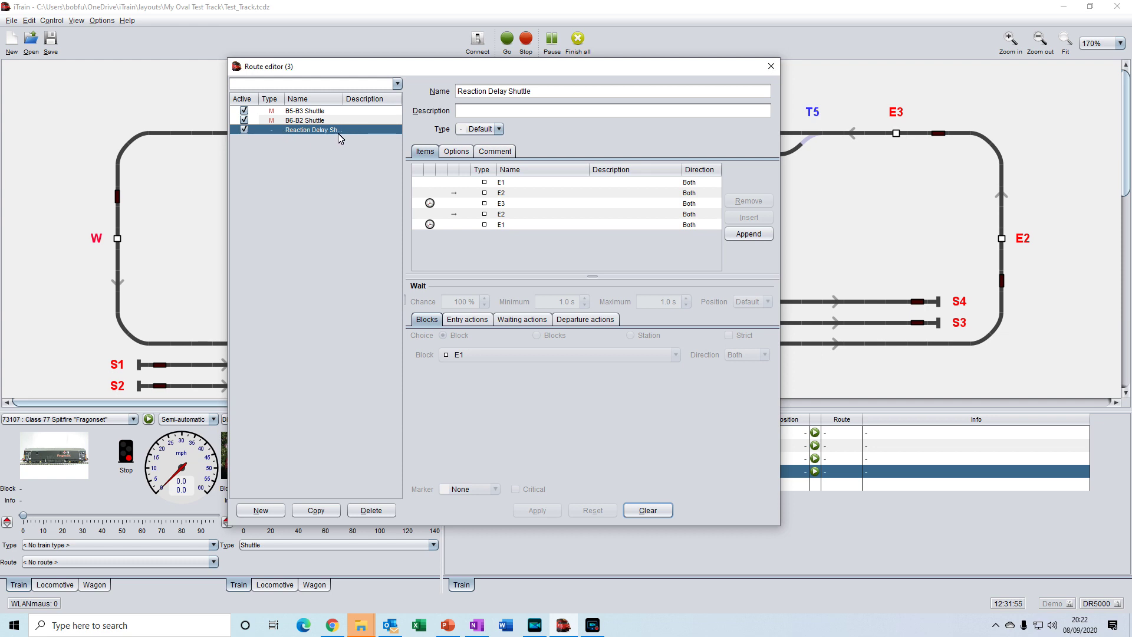
{"action": "left_click", "coordinate": [772, 69]}
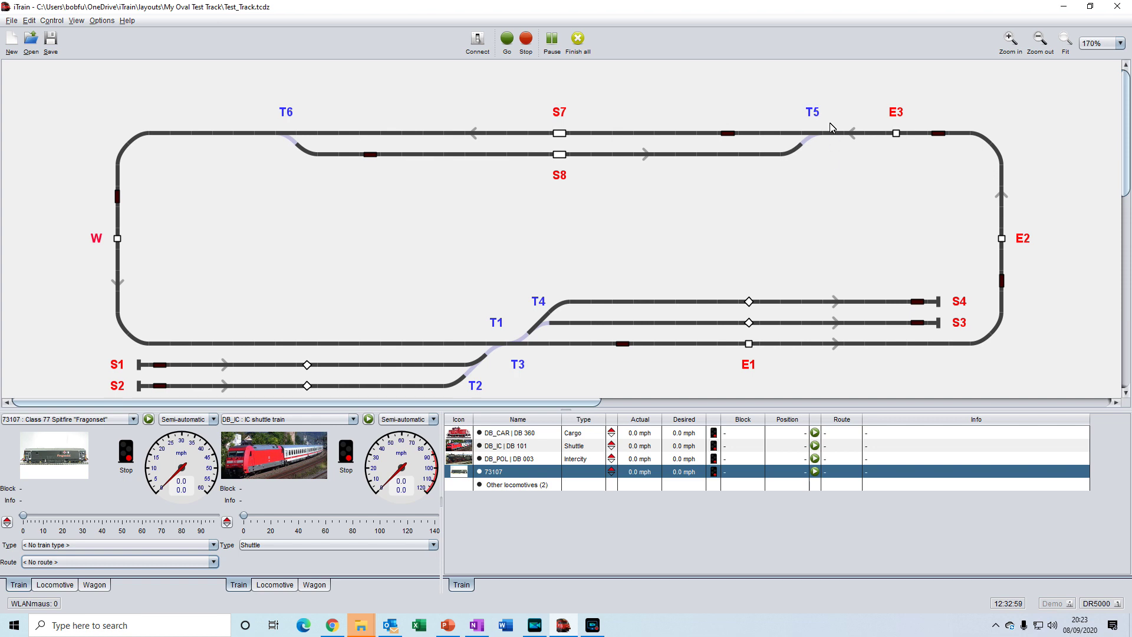
- Open the Block editor on block E3: 60 cm long, 0 cm brake position, -5 cm stop position
{"action": "left_click", "coordinate": [31, 24]}
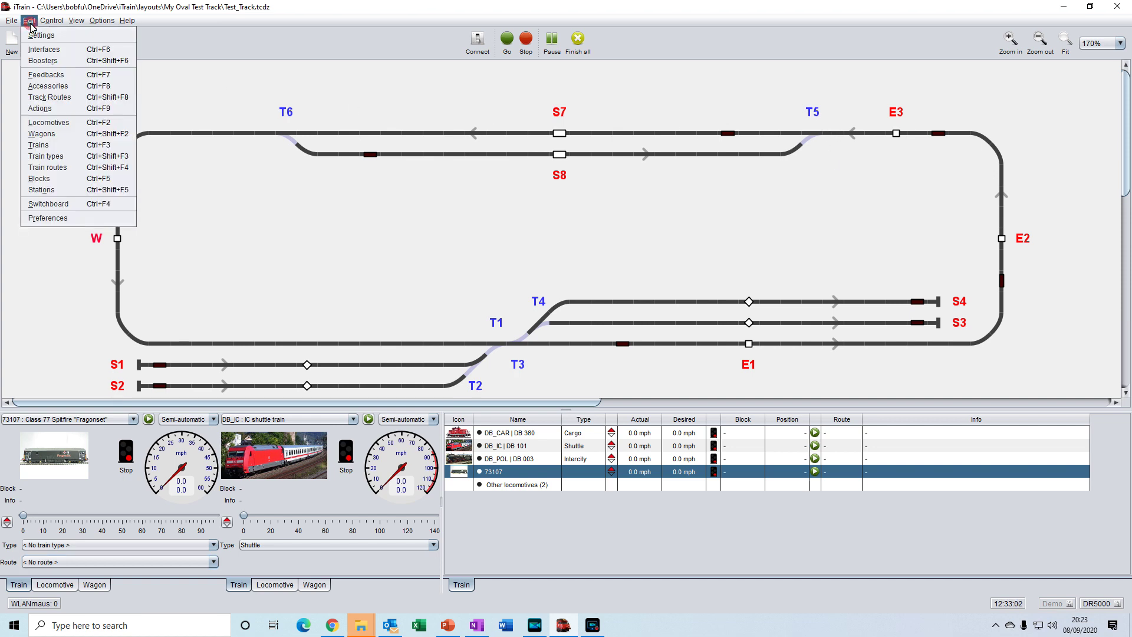
{"action": "left_click", "coordinate": [52, 180]}
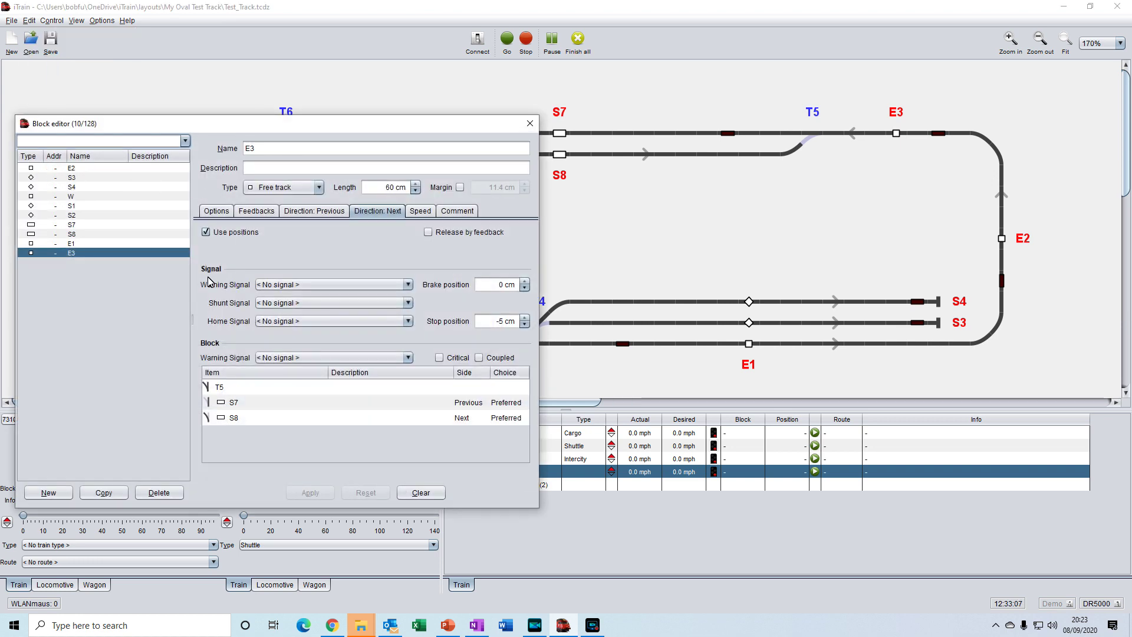
{"action": "left_click", "coordinate": [76, 258]}
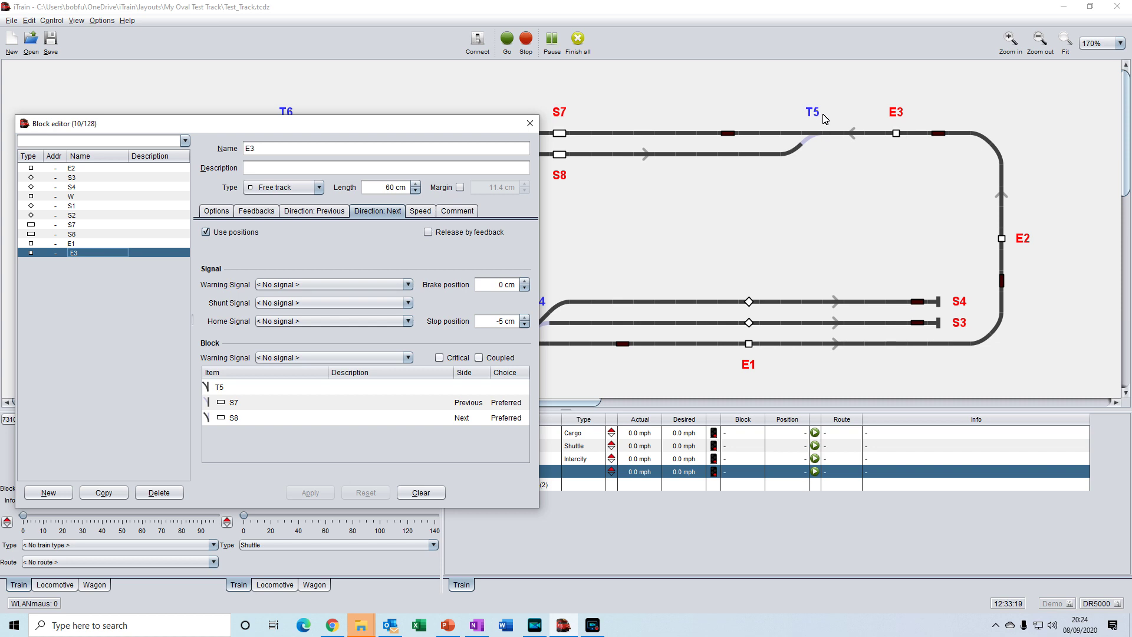
- Close the Block editor to return to the Test_Track layout
{"action": "left_click", "coordinate": [530, 125]}
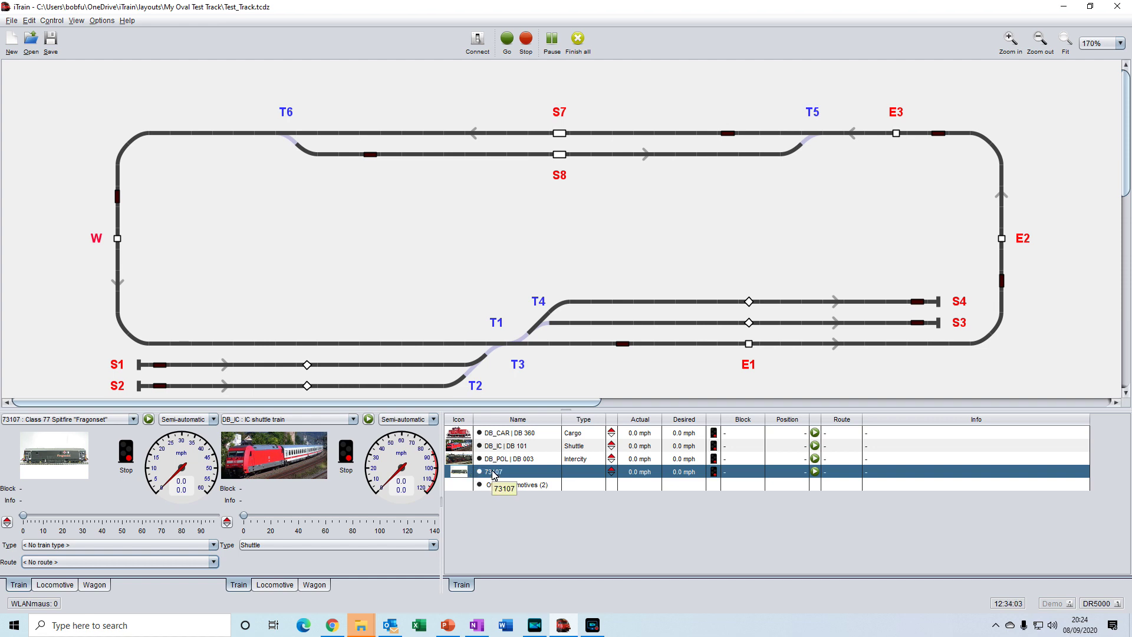
- Tick Reaction Delay Shuttle on the Routes tab of train 73107's properties and confirm
{"action": "right_click", "coordinate": [494, 477]}
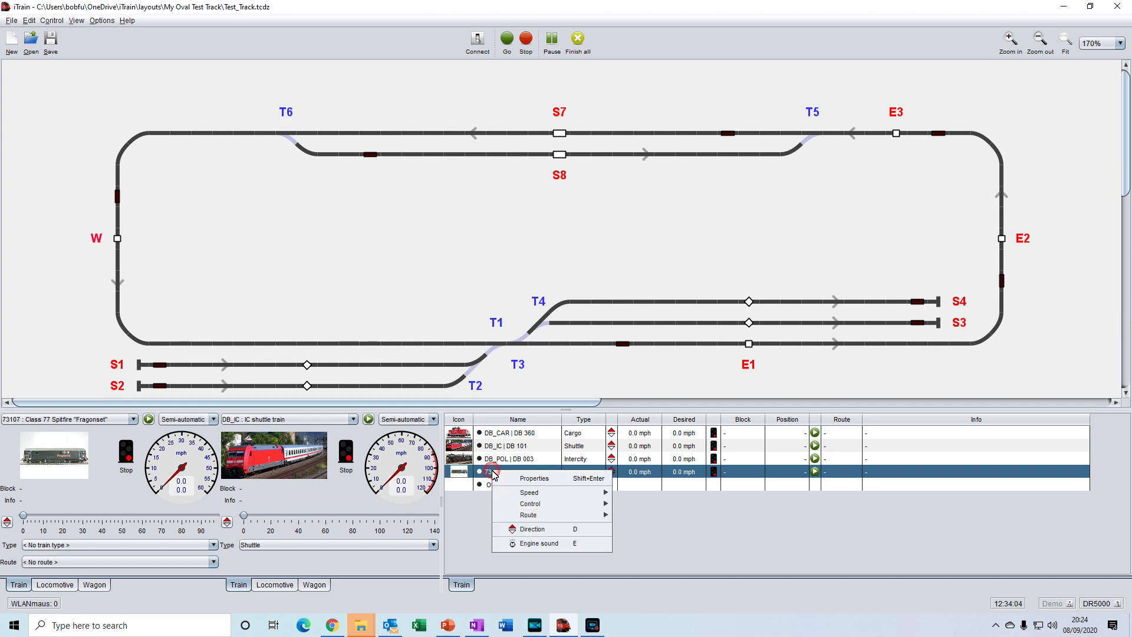
{"action": "left_click", "coordinate": [532, 479]}
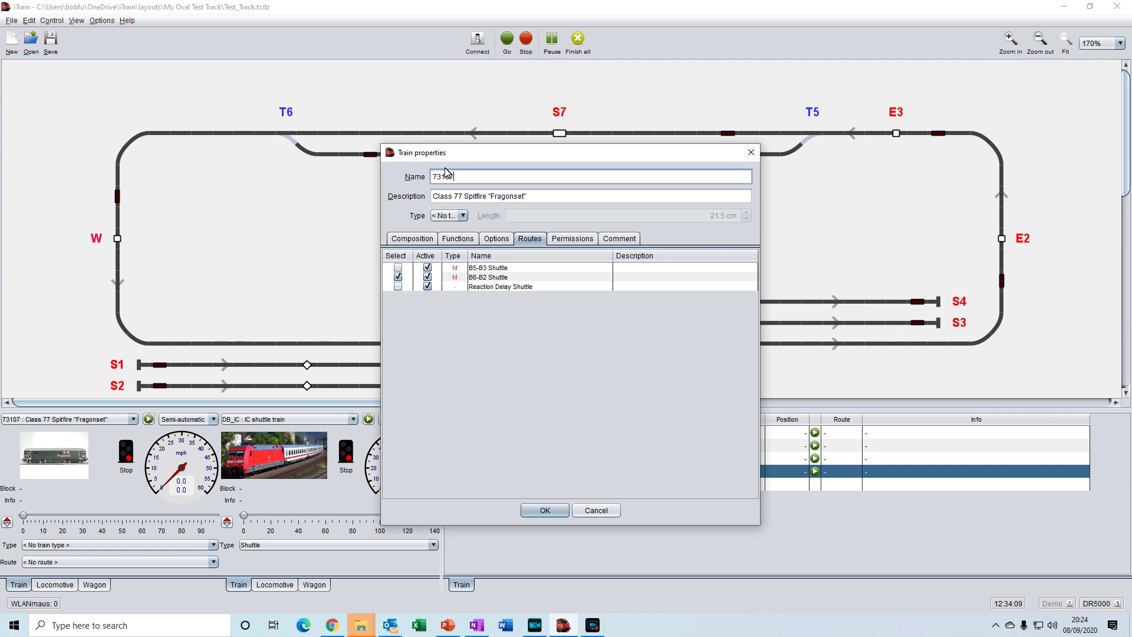
{"action": "left_click", "coordinate": [532, 241]}
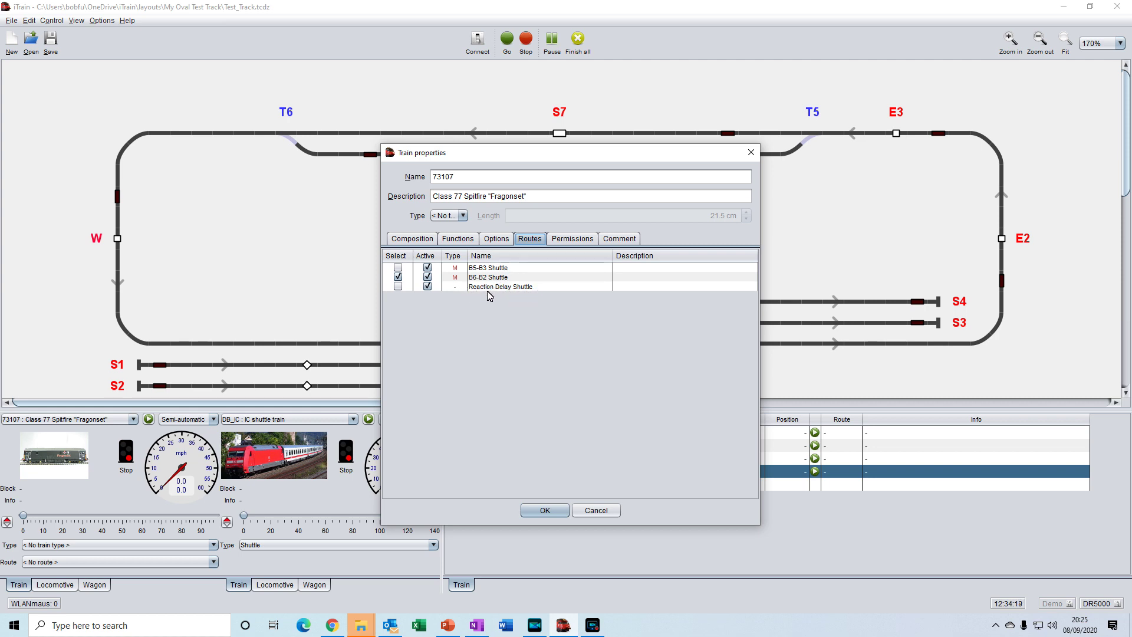
{"action": "left_click", "coordinate": [399, 287]}
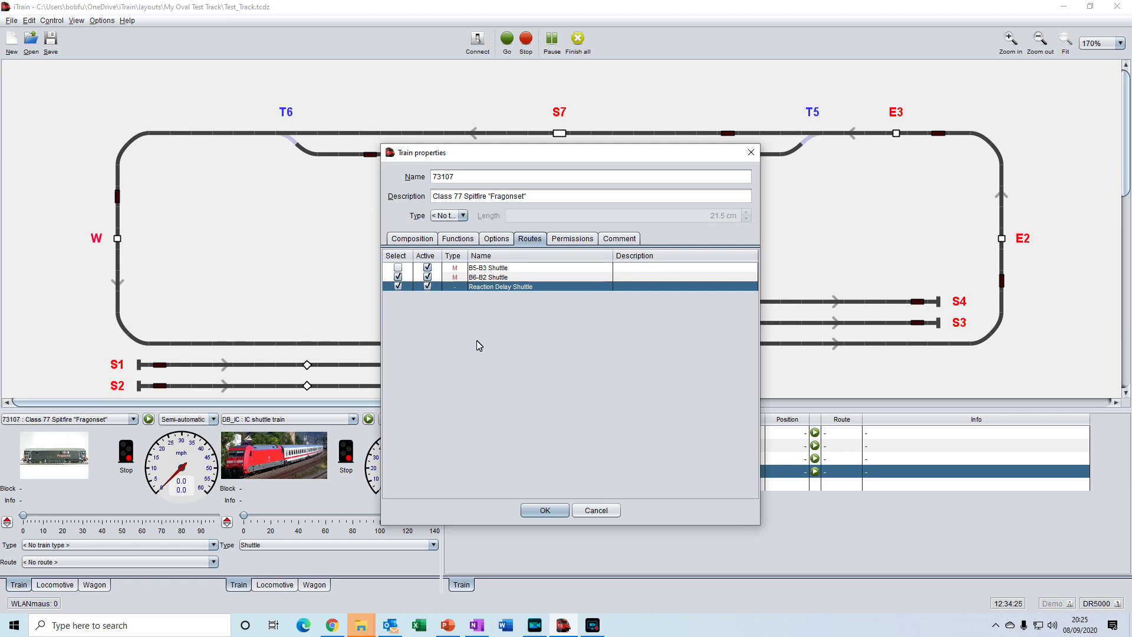
{"action": "left_click", "coordinate": [543, 512]}
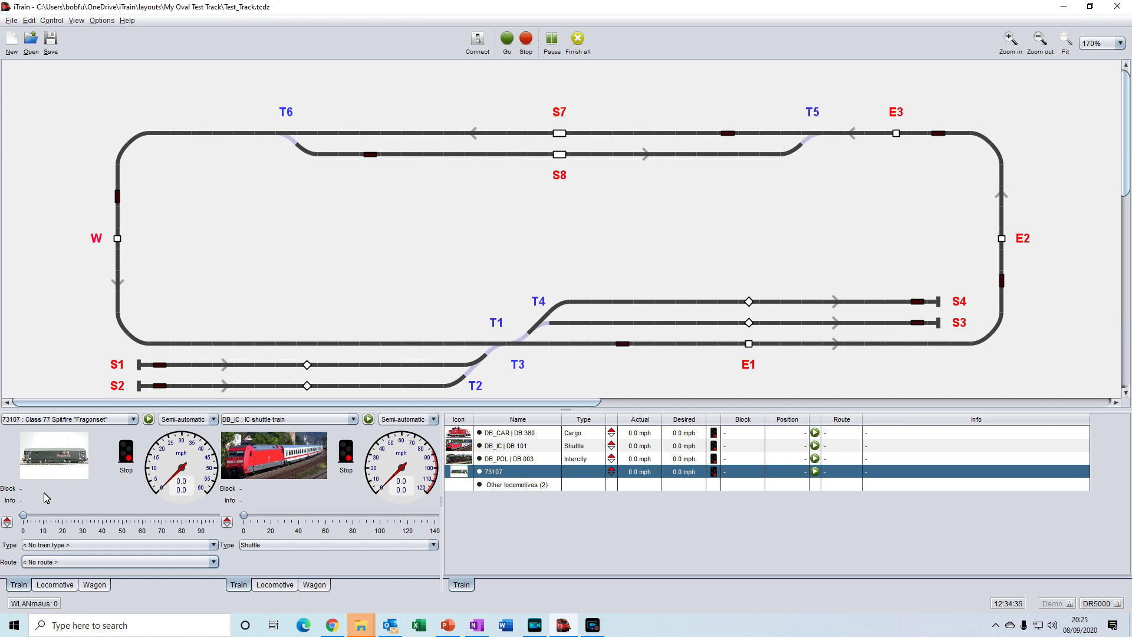
- Choose Reaction Delay Shuttle as the route in the 73107 throttle
{"action": "left_click", "coordinate": [121, 565]}
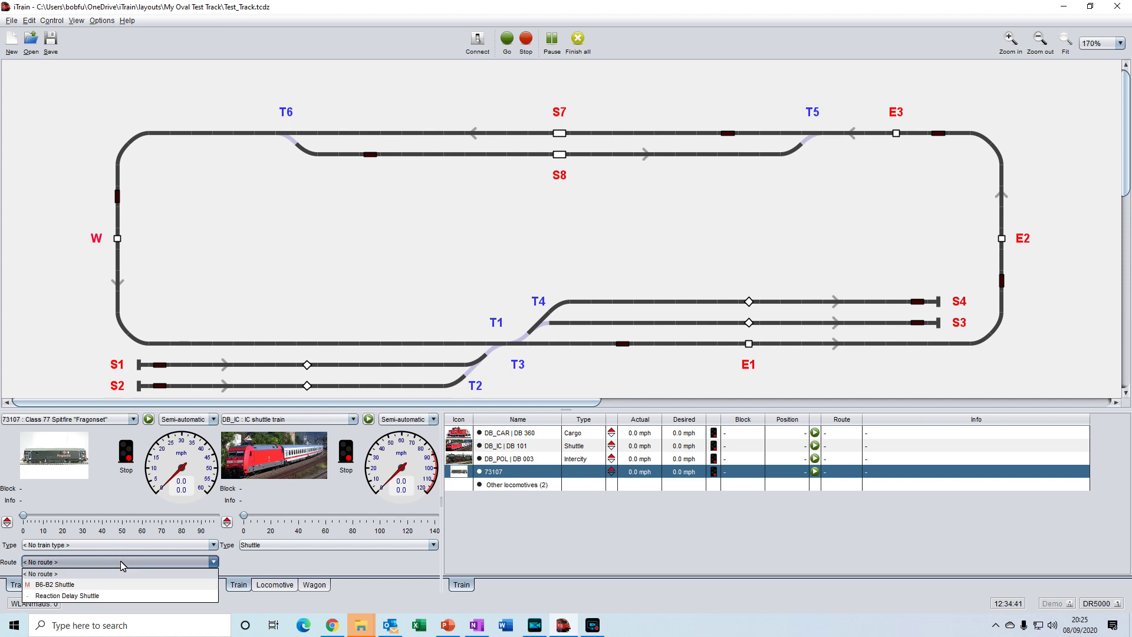
{"action": "left_click", "coordinate": [64, 596]}
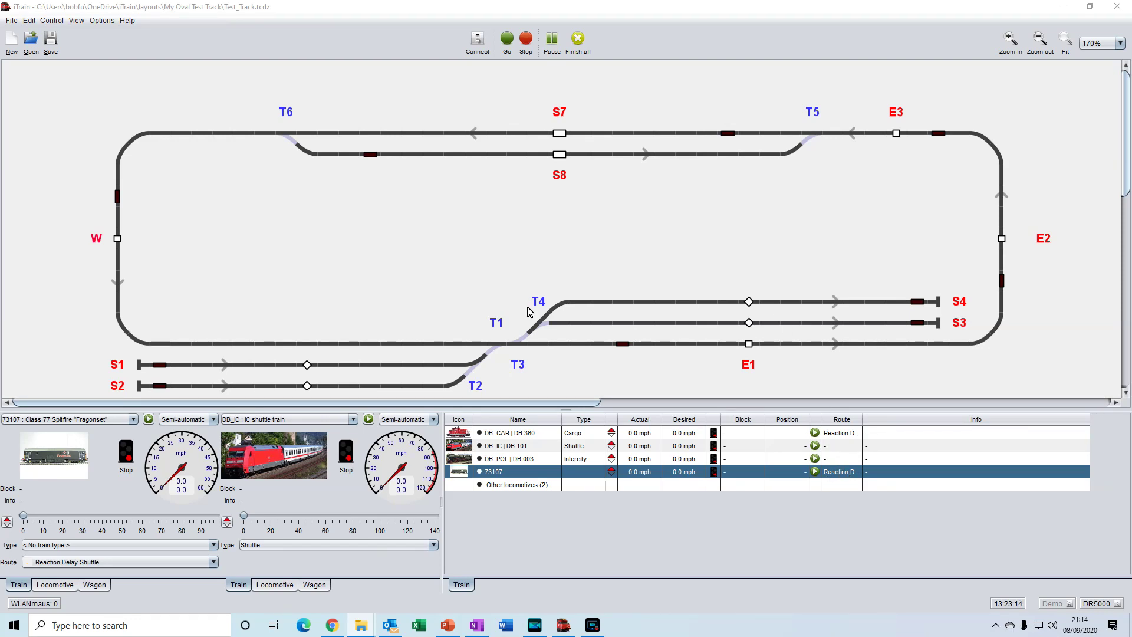
- Put 73107 in block E1, start it, and trigger sensors E2, E3, E2, E1 for a round trip
{"action": "left_click_drag", "start_coordinate": [50, 455], "coordinate": [753, 347]}
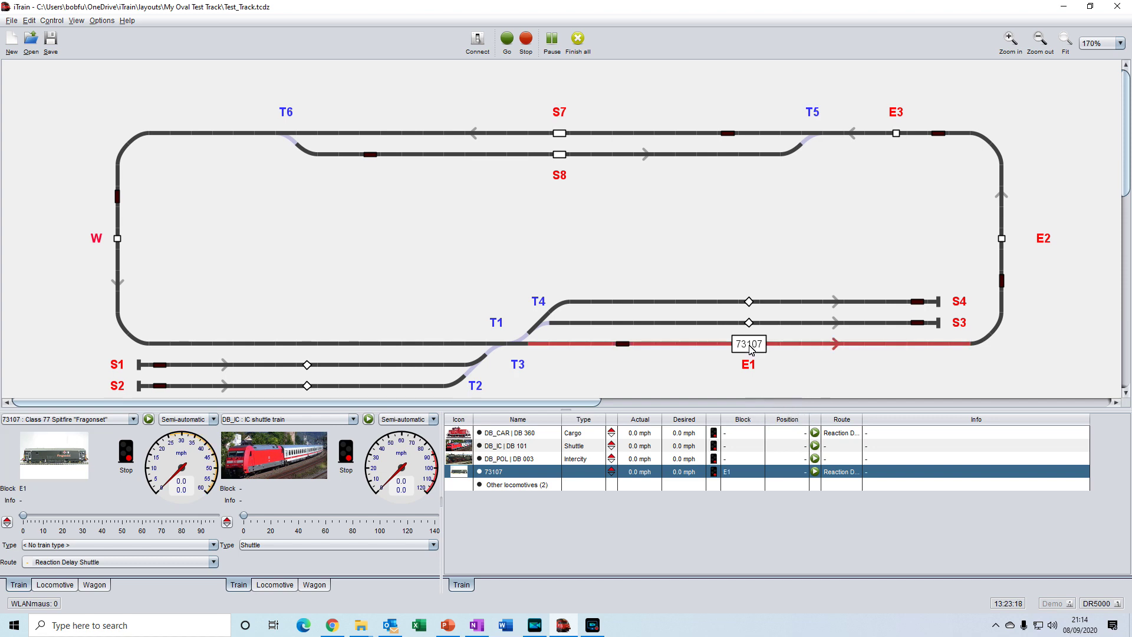
{"action": "left_click", "coordinate": [815, 473]}
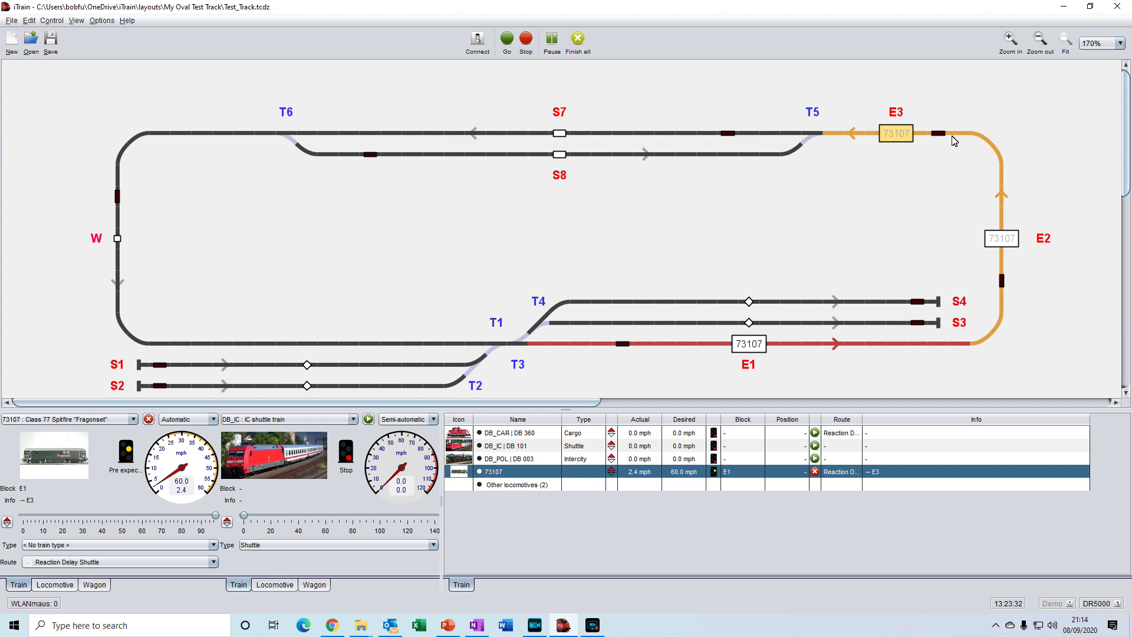
{"action": "left_click", "coordinate": [1002, 282]}
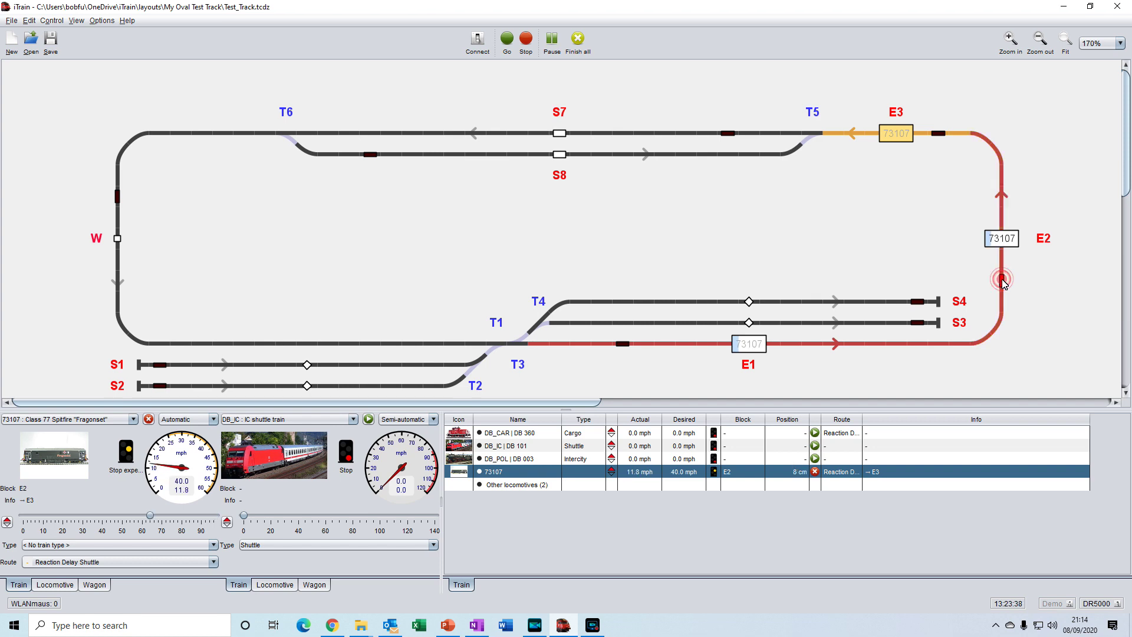
{"action": "left_click", "coordinate": [942, 137]}
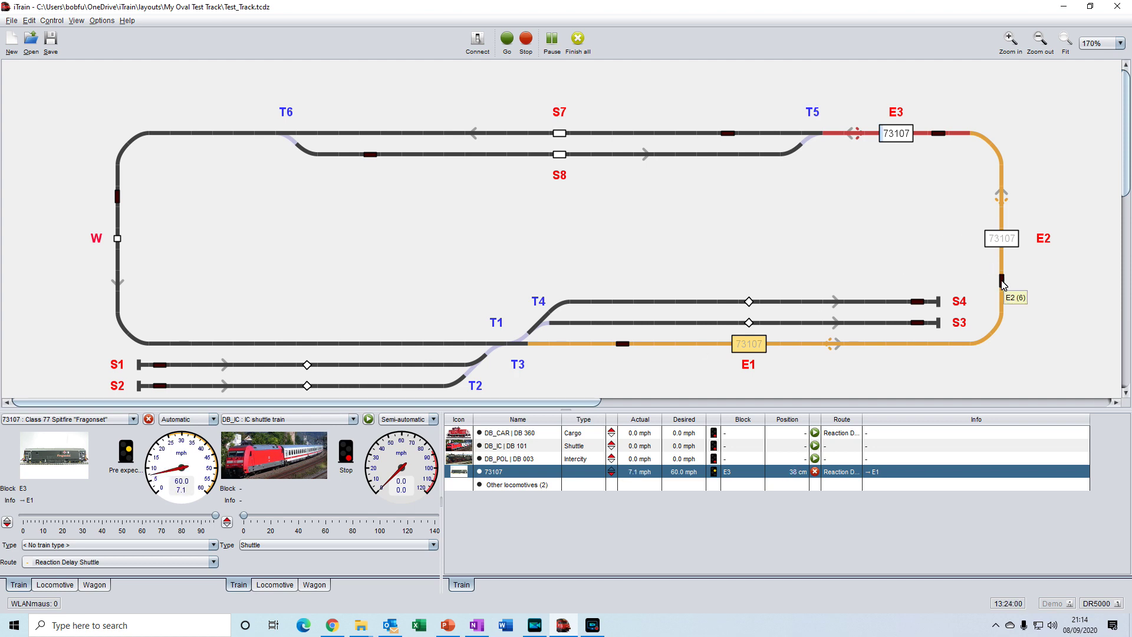
{"action": "left_click", "coordinate": [1002, 282]}
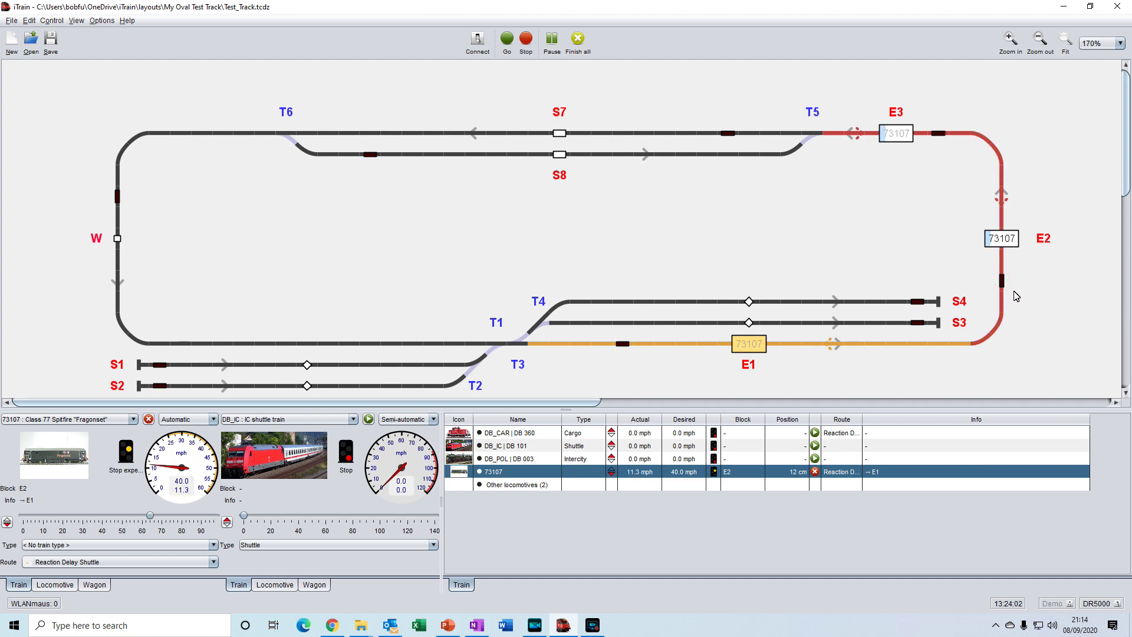
{"action": "left_click", "coordinate": [623, 345]}
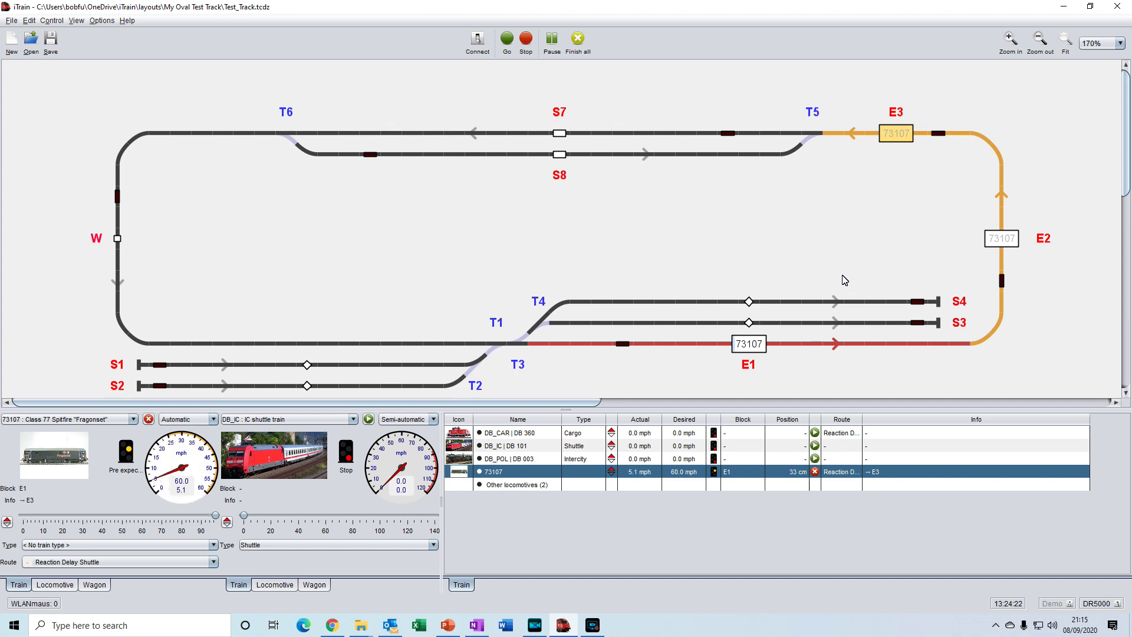
- Stop 73107's automatic run, leaving it at 0.0 mph in block E1
{"action": "left_click", "coordinate": [816, 472]}
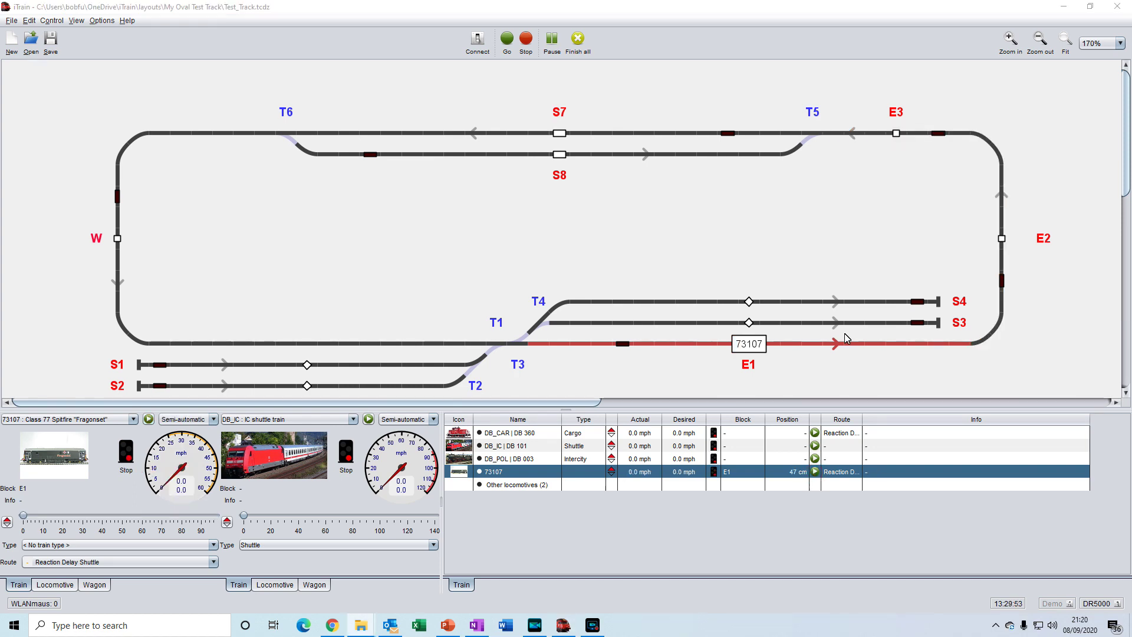